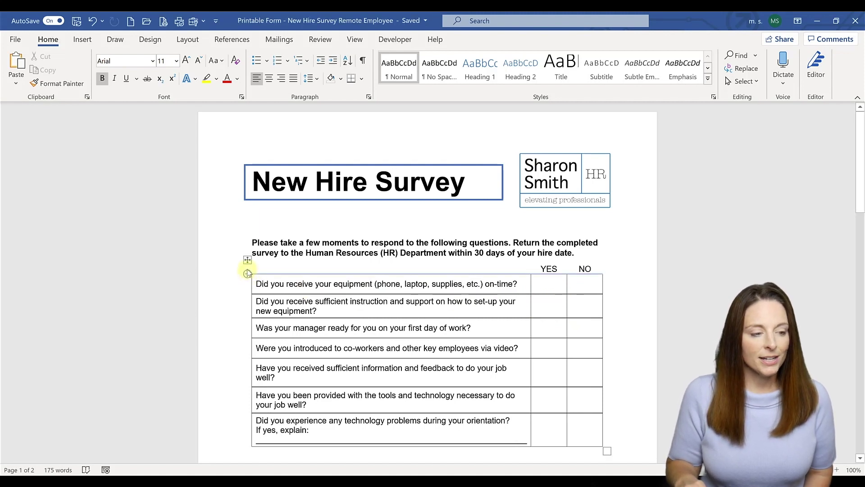
# Insert a legacy Check Box Form Field into the first question's YES cell.
pyautogui.click(247, 260)
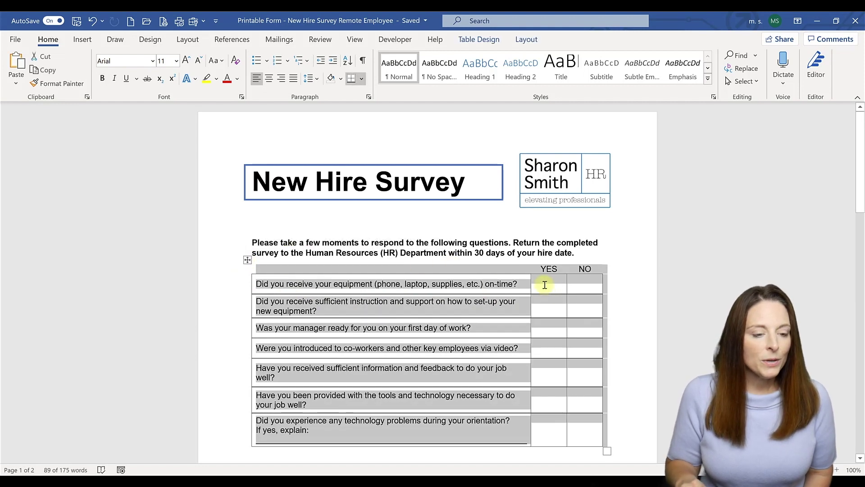
pyautogui.click(552, 284)
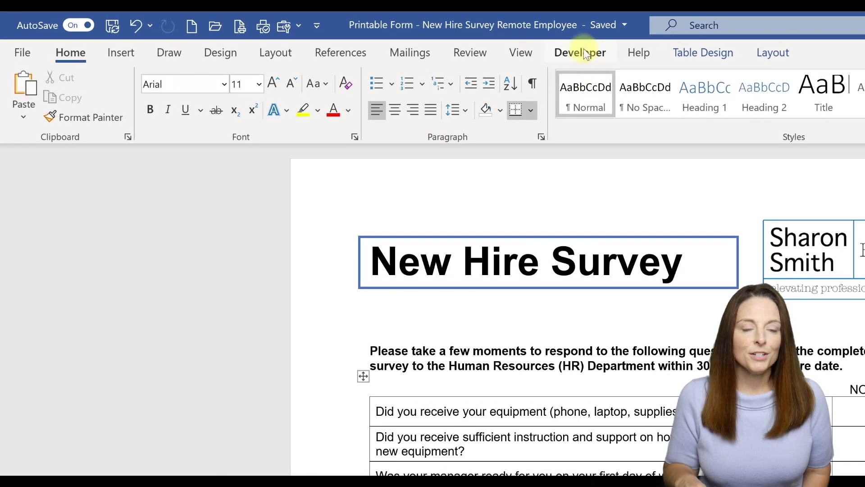
pyautogui.click(584, 52)
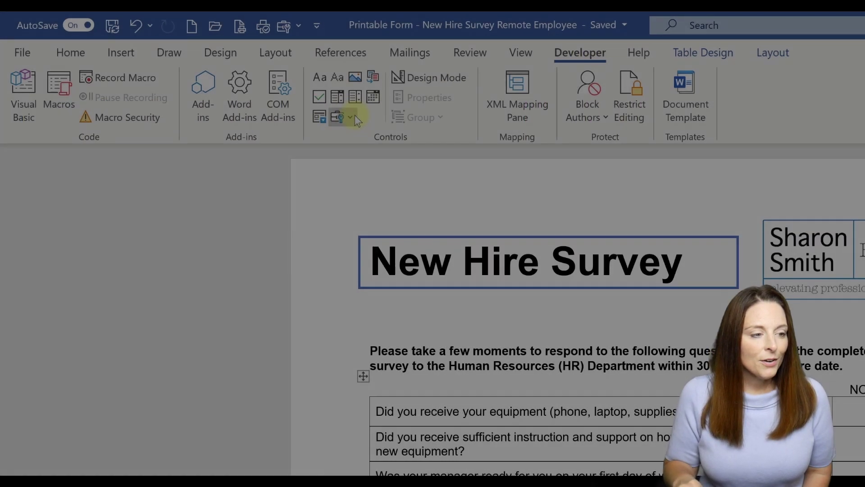
pyautogui.click(351, 117)
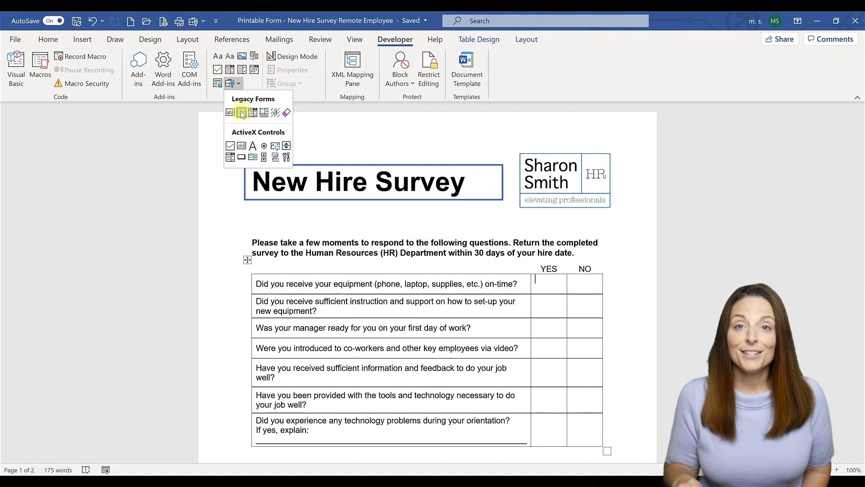
pyautogui.click(540, 279)
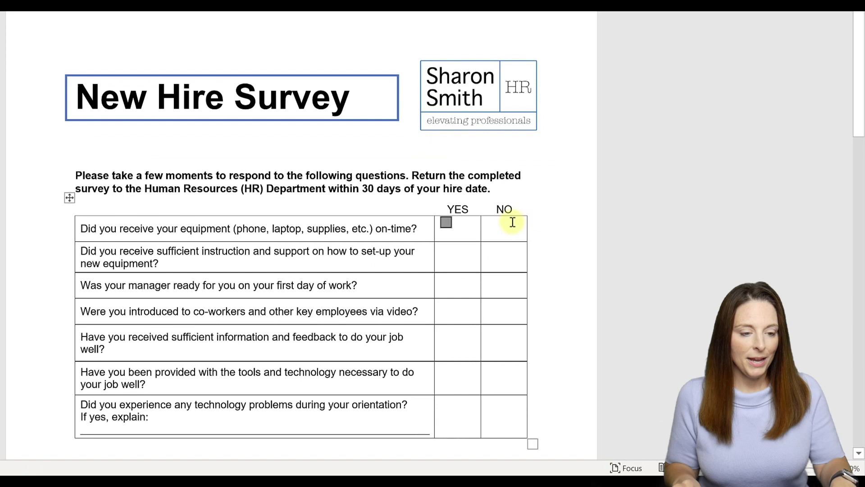
# Paste the check box into the first NO cell, then into the YES/NO cells of rows 2–7.
pyautogui.click(514, 223)
pyautogui.hotkey('ctrl', 'v')
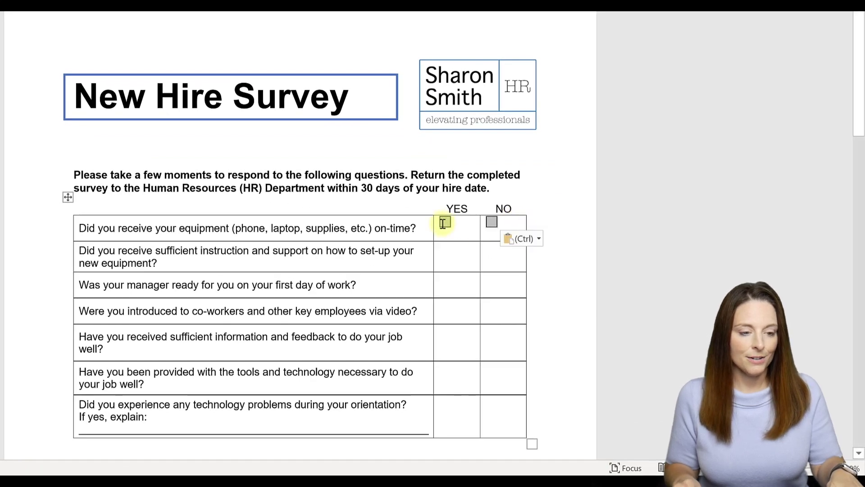
pyautogui.moveTo(447, 221)
pyautogui.mouseDown()
pyautogui.moveTo(490, 242)
pyautogui.moveTo(491, 222)
pyautogui.mouseUp()
pyautogui.moveTo(456, 249); pyautogui.dragTo(505, 400)
pyautogui.hotkey('ctrl', 'v')
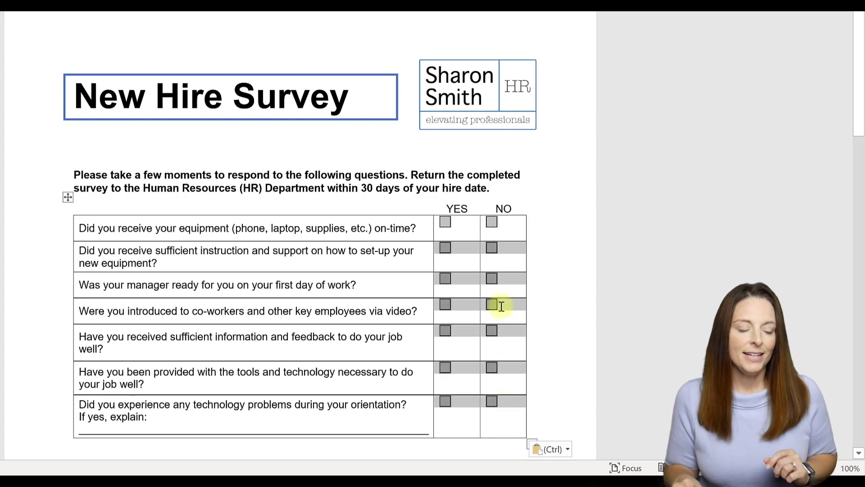
pyautogui.click(432, 250)
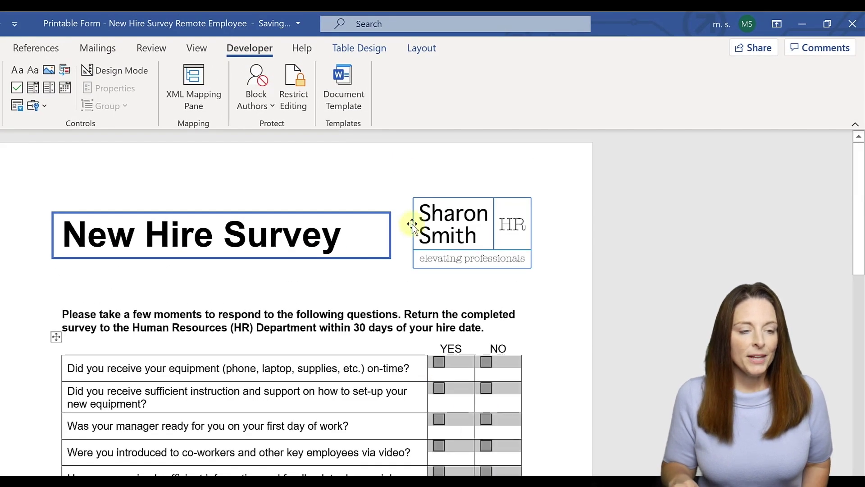
# Centre the check boxes within their YES/NO cells.
pyautogui.click(366, 50)
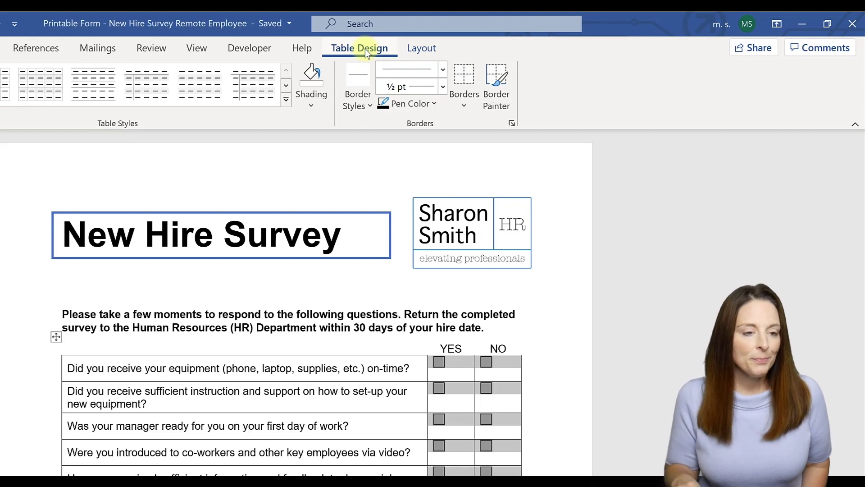
pyautogui.click(421, 49)
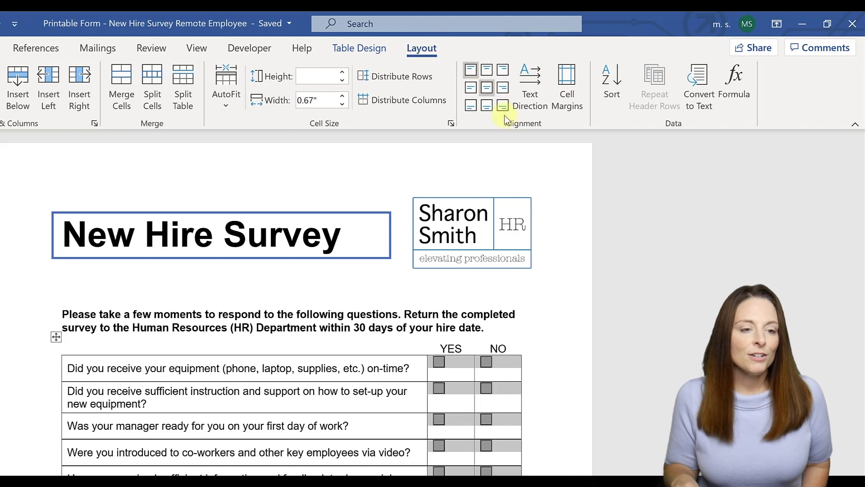
pyautogui.click(487, 89)
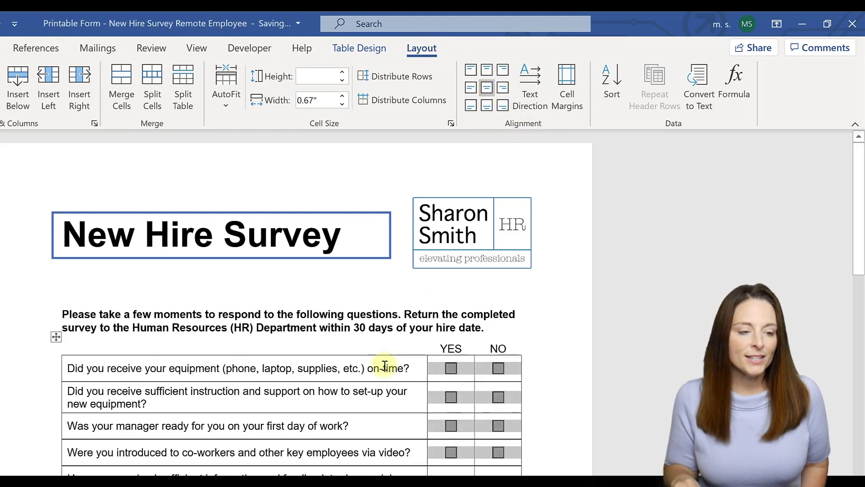
pyautogui.click(349, 369)
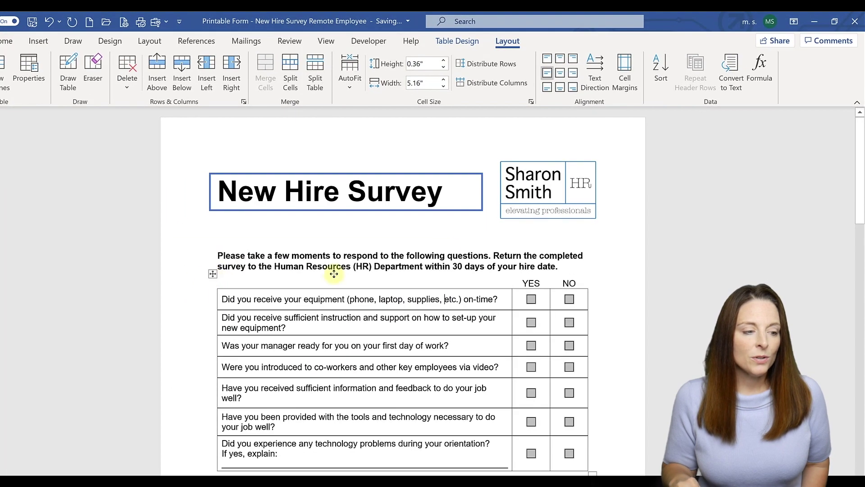
# Set the whole question table to No Border.
pyautogui.click(334, 274)
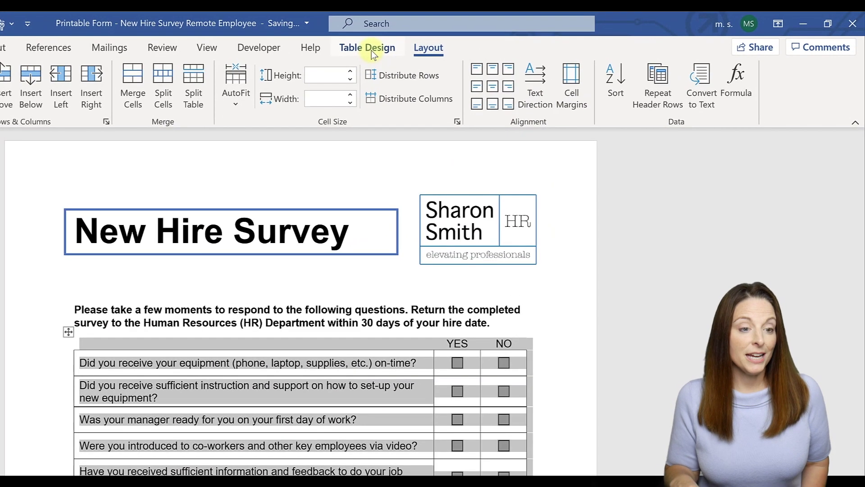
pyautogui.click(457, 41)
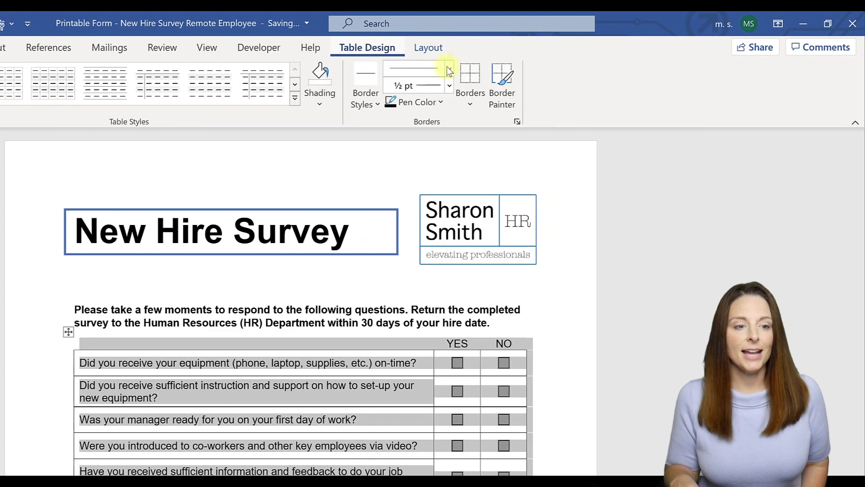
pyautogui.click(470, 104)
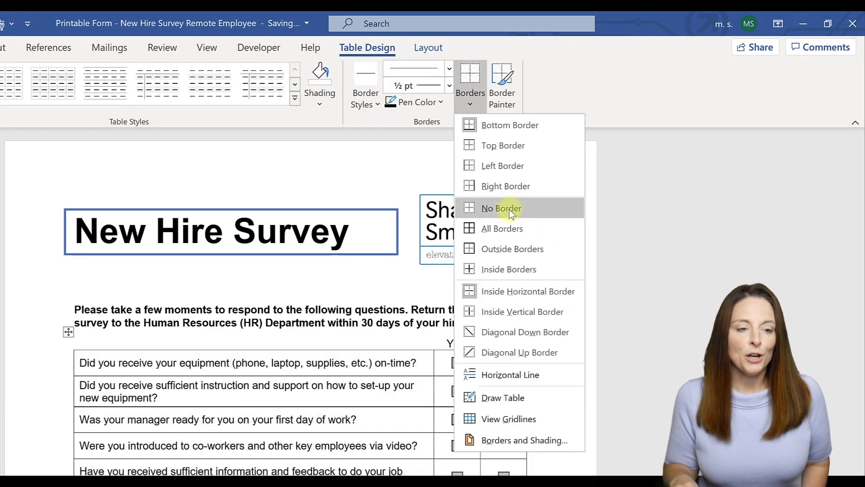
pyautogui.click(501, 208)
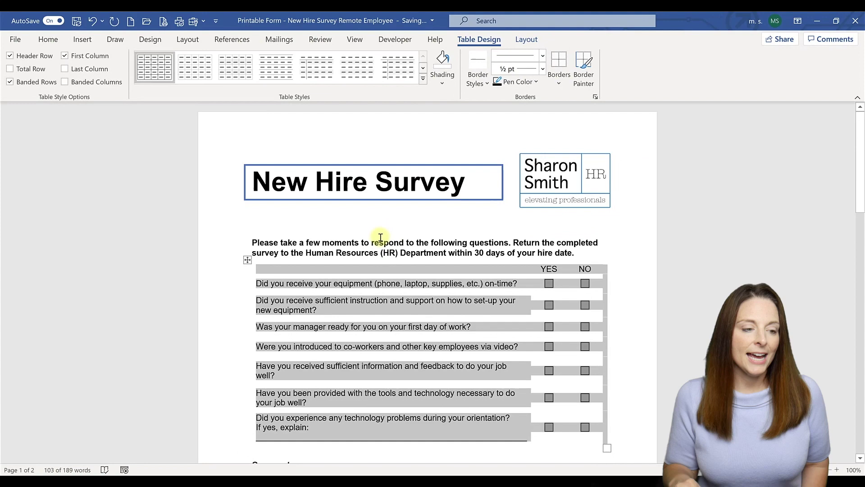
# Insert a blank line above the old Comments: line.
pyautogui.click(249, 298)
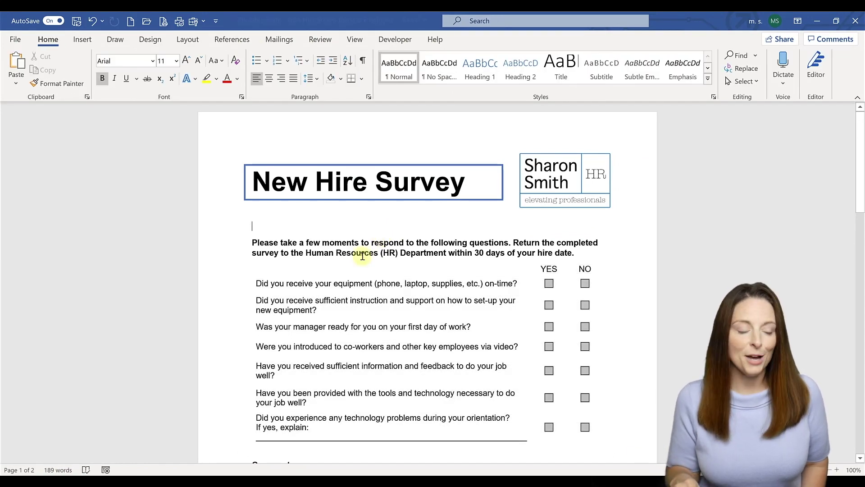
pyautogui.scroll(-4, 318, 323)
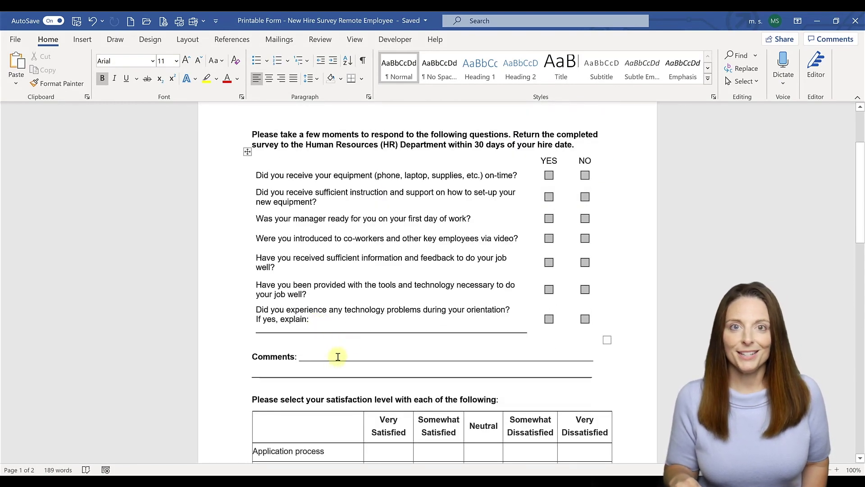
pyautogui.click(337, 356)
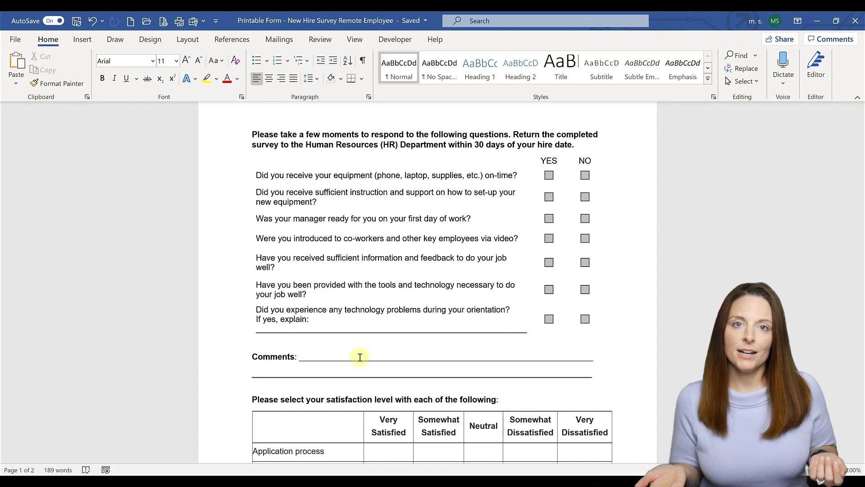
pyautogui.write('adadgdfg')
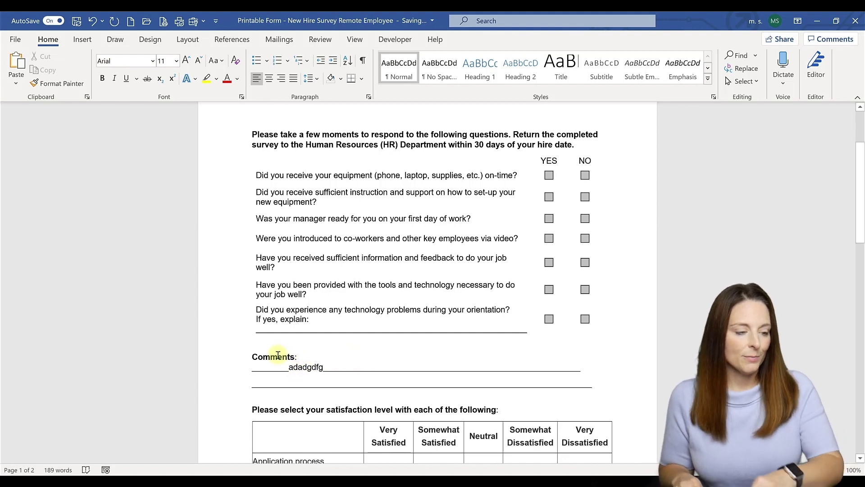
pyautogui.click(252, 356)
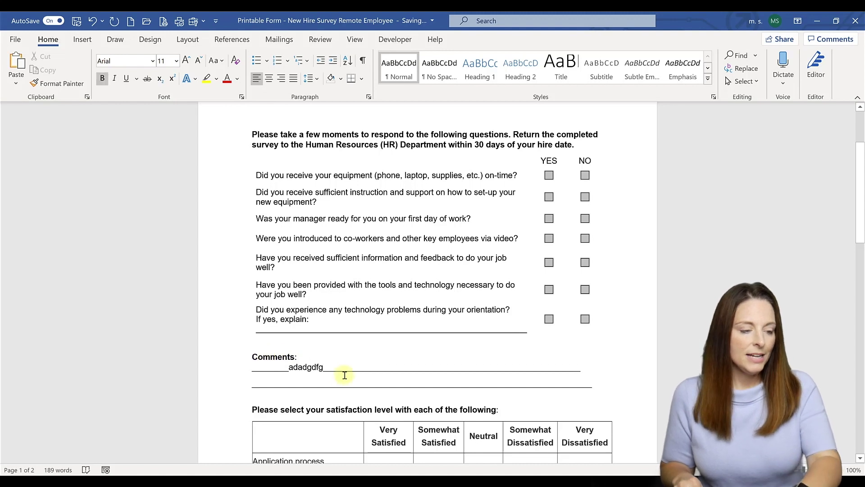
pyautogui.press('Return')
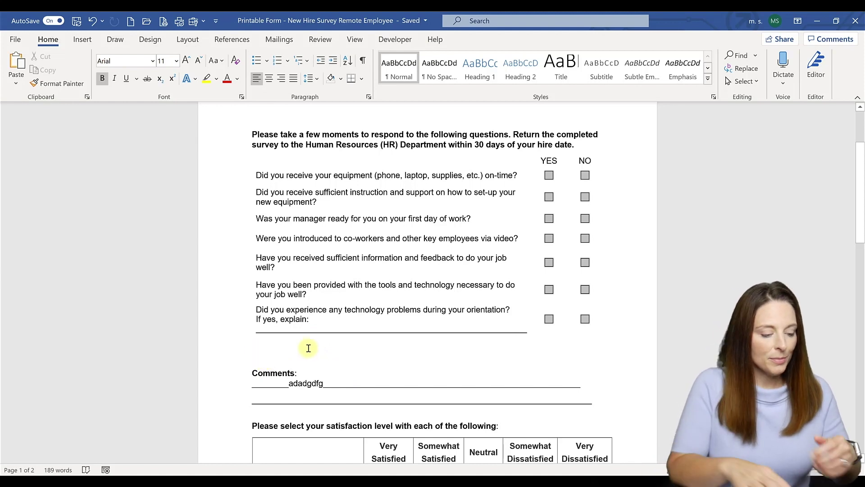
# Type the Comments: heading and insert a 1x1 table beneath it, made two lines taller.
pyautogui.write('Commen')
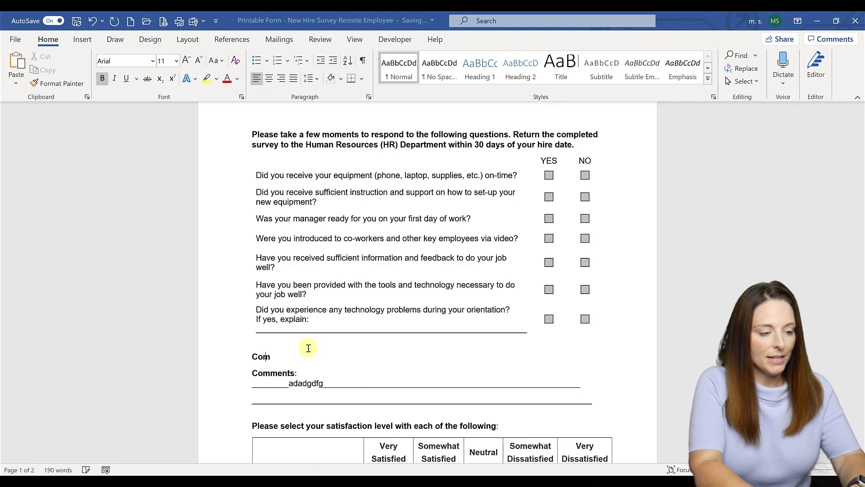
pyautogui.write('ts:')
pyautogui.press('Return')
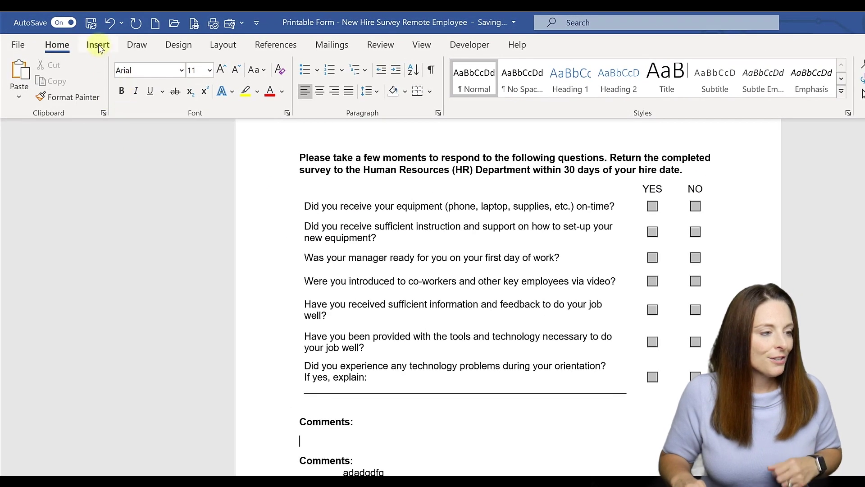
pyautogui.click(97, 45)
pyautogui.click(96, 94)
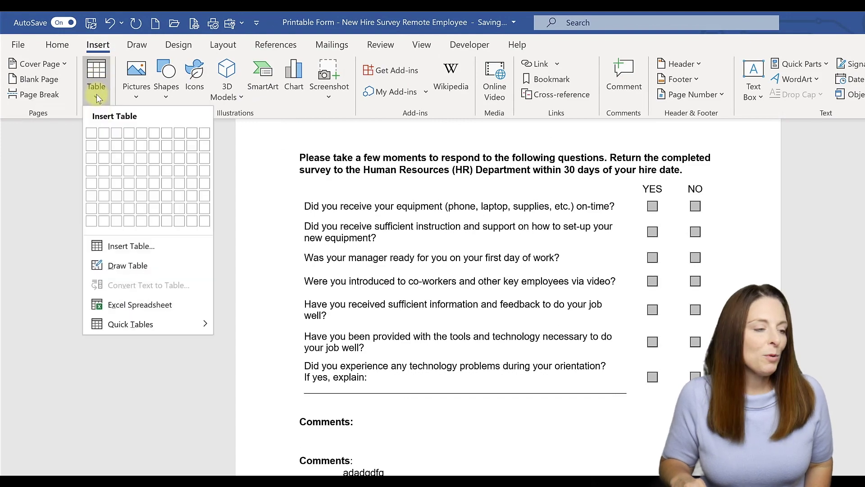
pyautogui.click(90, 134)
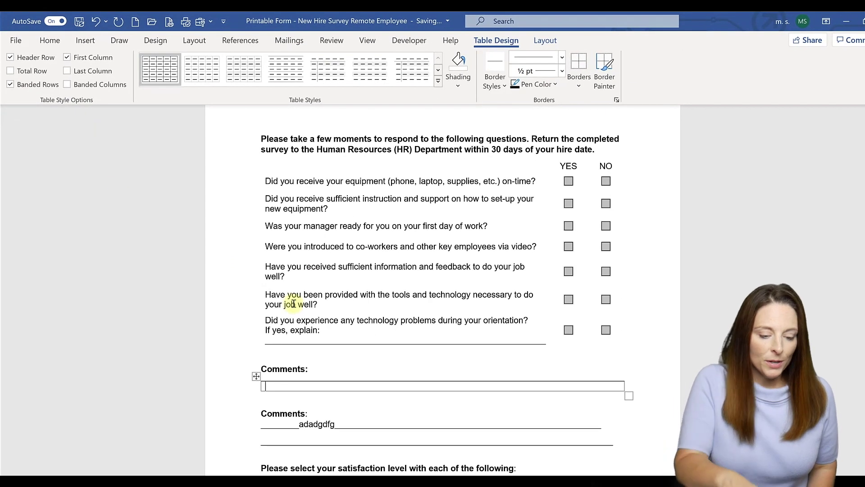
pyautogui.press('Return')
pyautogui.press('Return')
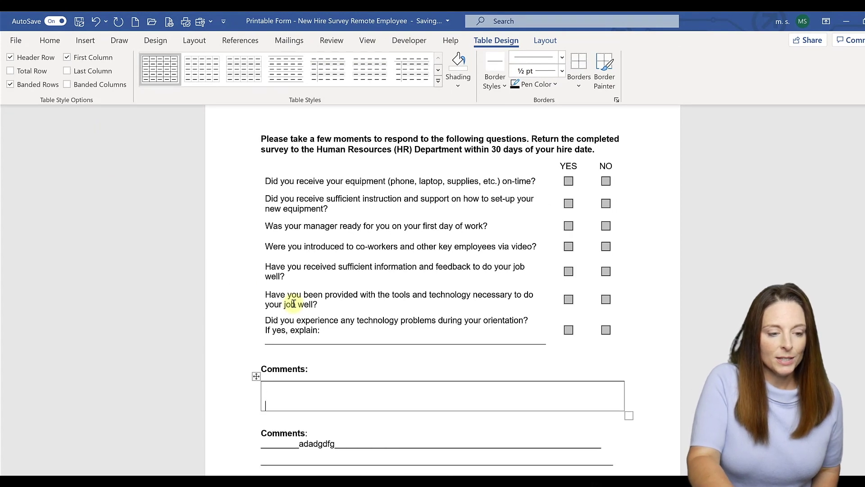
pyautogui.press('Return')
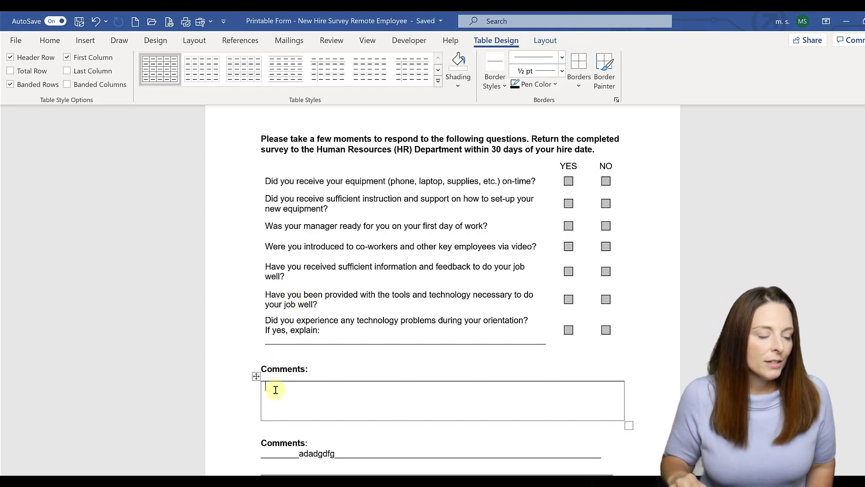
# Add a legacy Text Form Field to the comments box and select the old Comments lines.
pyautogui.click(433, 49)
pyautogui.click(285, 98)
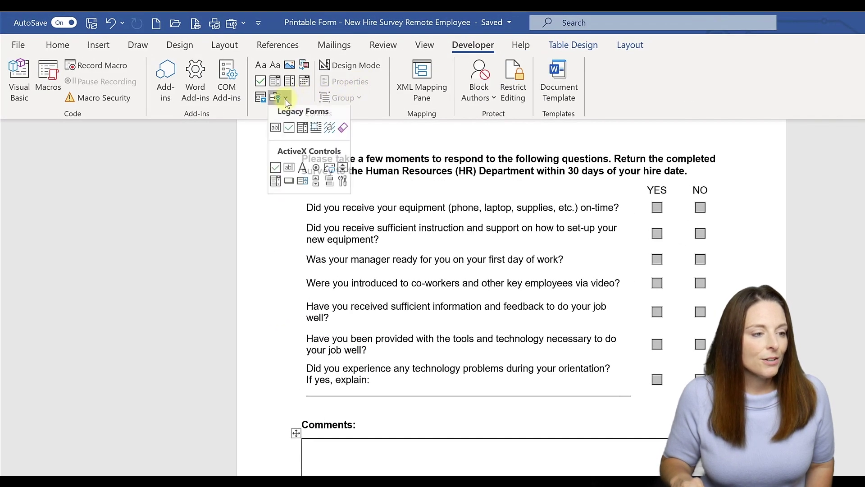
pyautogui.click(276, 133)
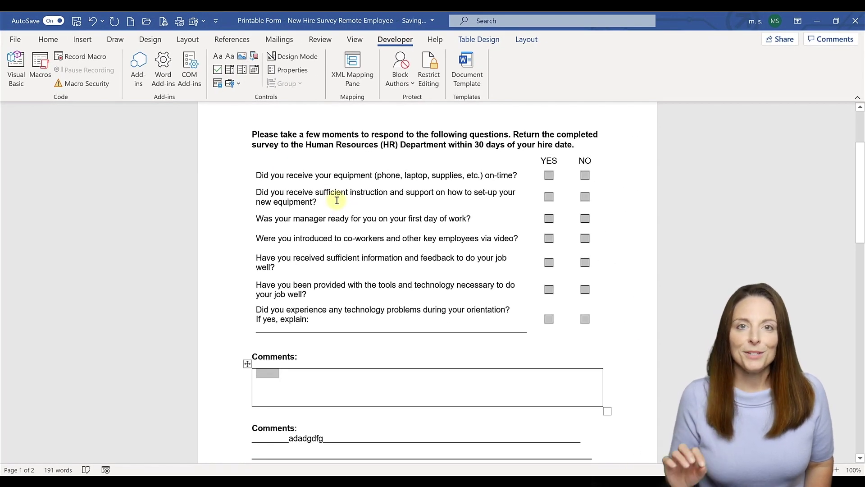
pyautogui.scroll(-2, 247, 336)
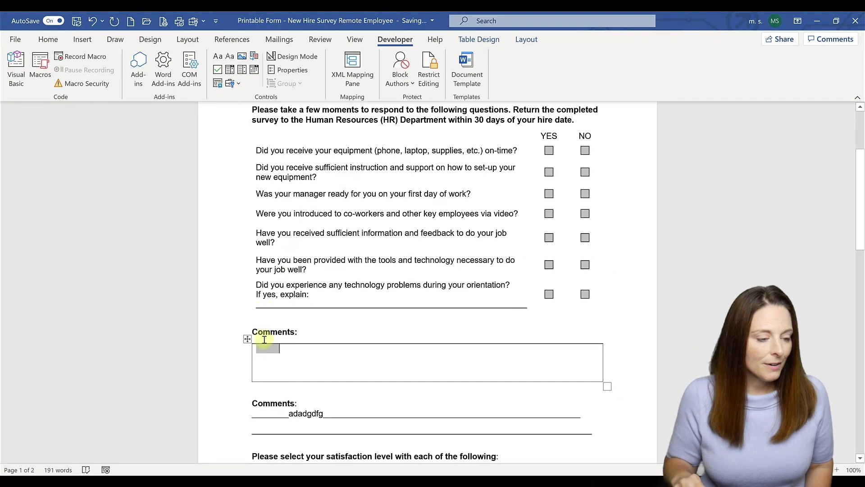
pyautogui.moveTo(238, 372); pyautogui.dragTo(236, 402)
# Delete the old underlined Comments lines.
pyautogui.press('Delete')
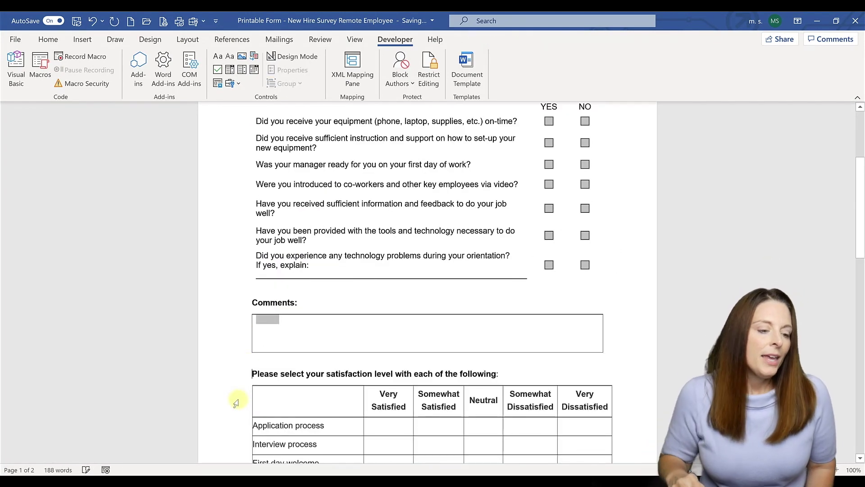
pyautogui.scroll(-3, 334, 380)
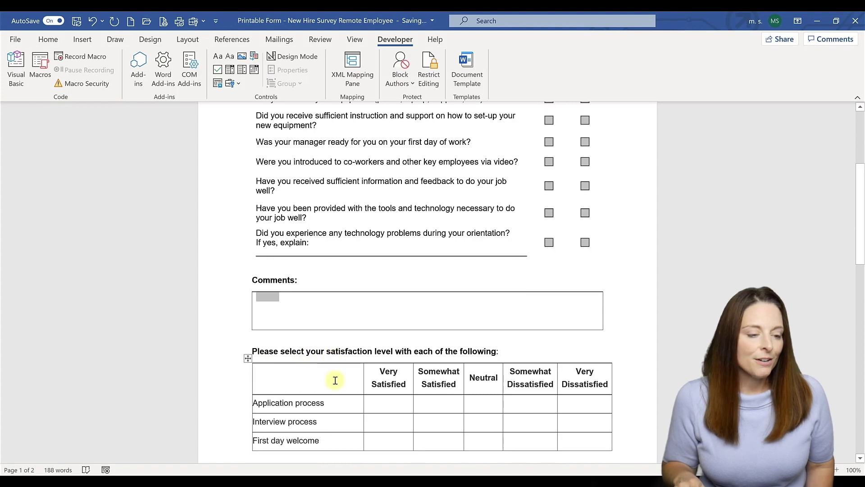
pyautogui.scroll(-3, 335, 380)
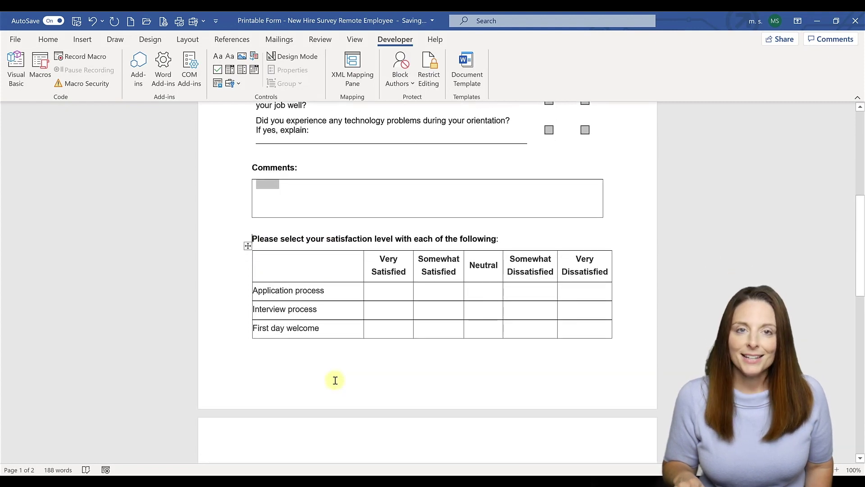
pyautogui.scroll(-3, 335, 379)
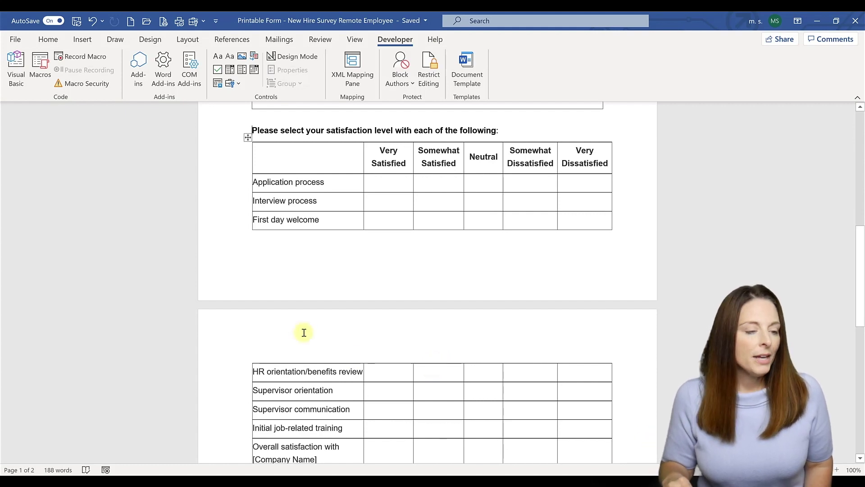
# Turn on 'Repeat as header row at the top of each page' for the satisfaction table's header row.
pyautogui.click(235, 160)
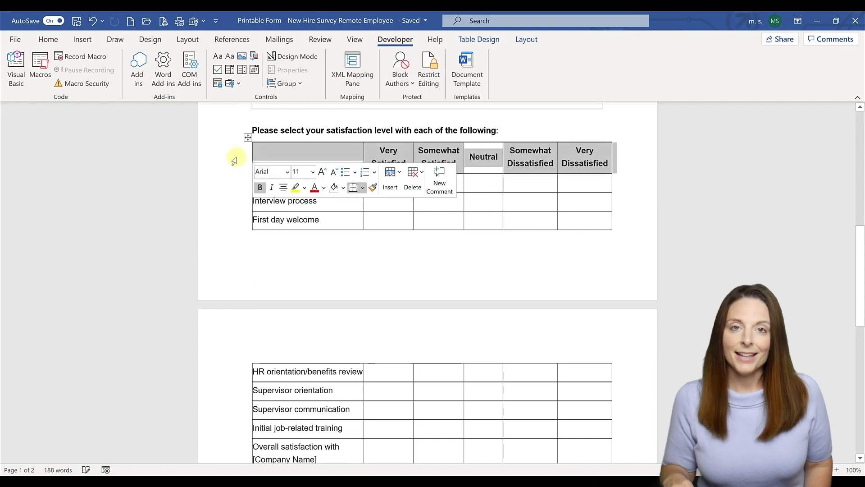
pyautogui.rightClick(270, 182)
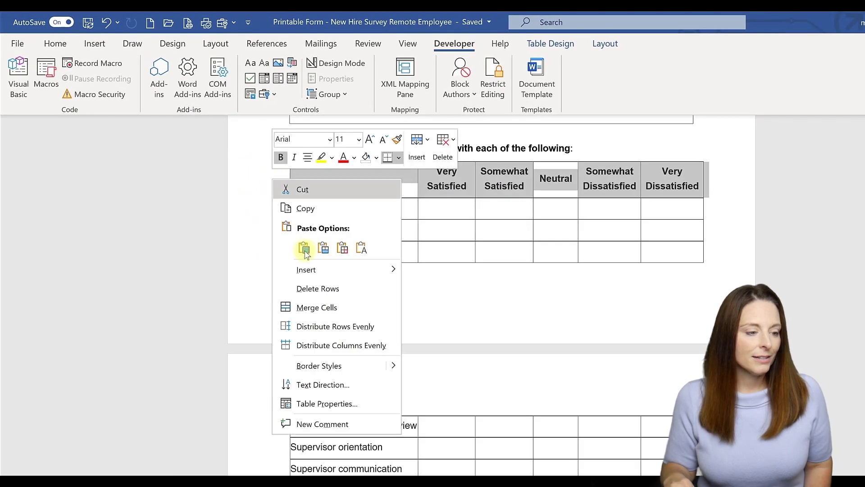
pyautogui.click(339, 405)
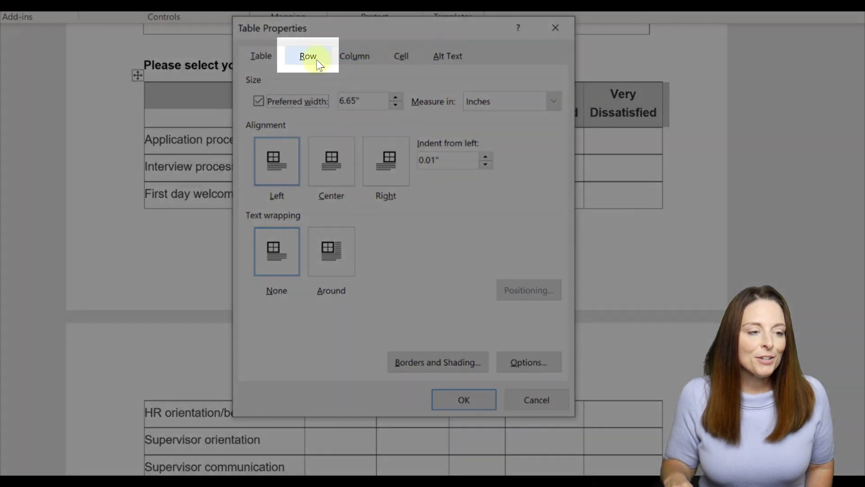
pyautogui.click(317, 61)
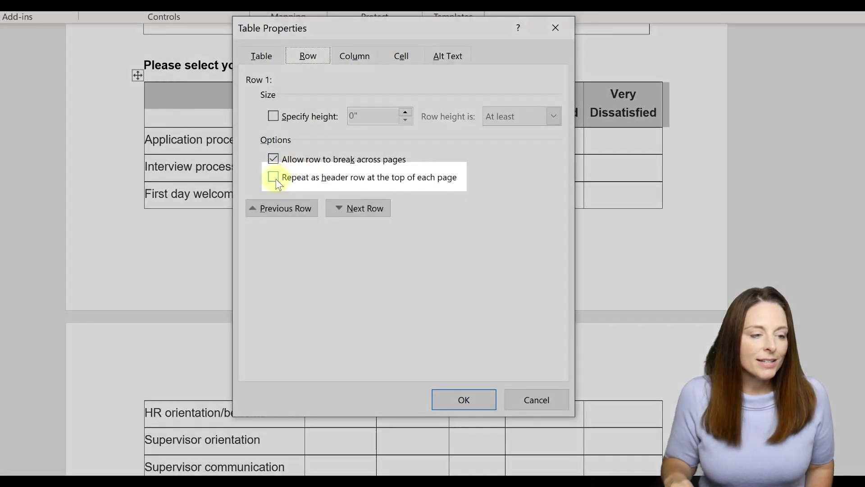
pyautogui.click(274, 178)
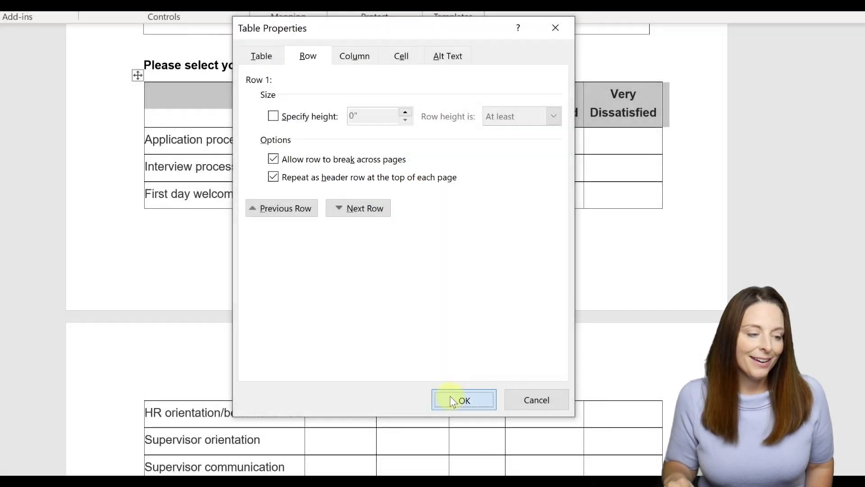
pyautogui.click(450, 397)
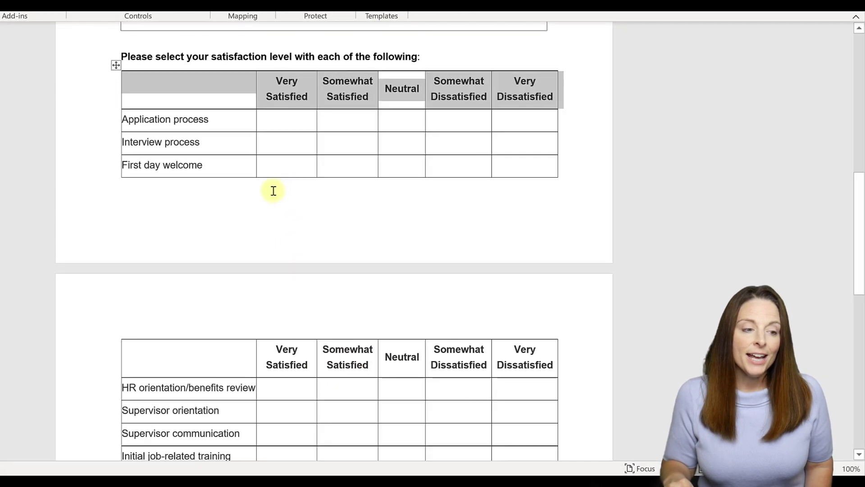
# Paste an existing checkbox into all rating cells of the first satisfaction table.
pyautogui.click(332, 201)
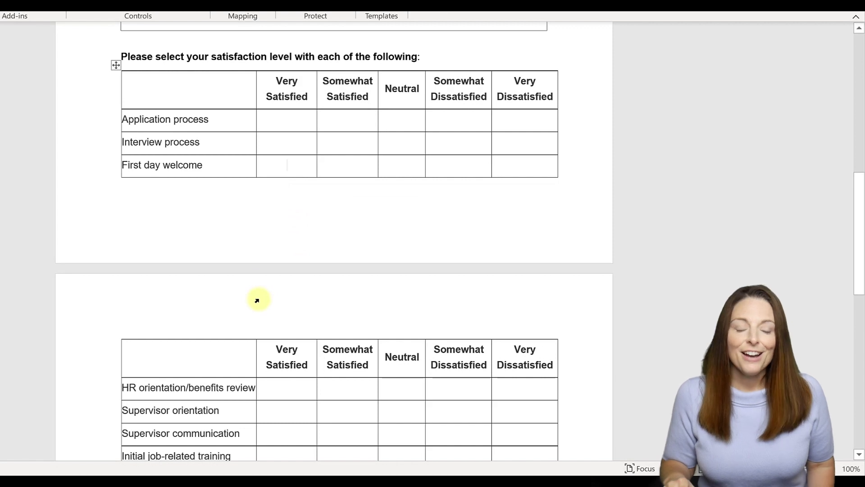
pyautogui.scroll(-1, 257, 300)
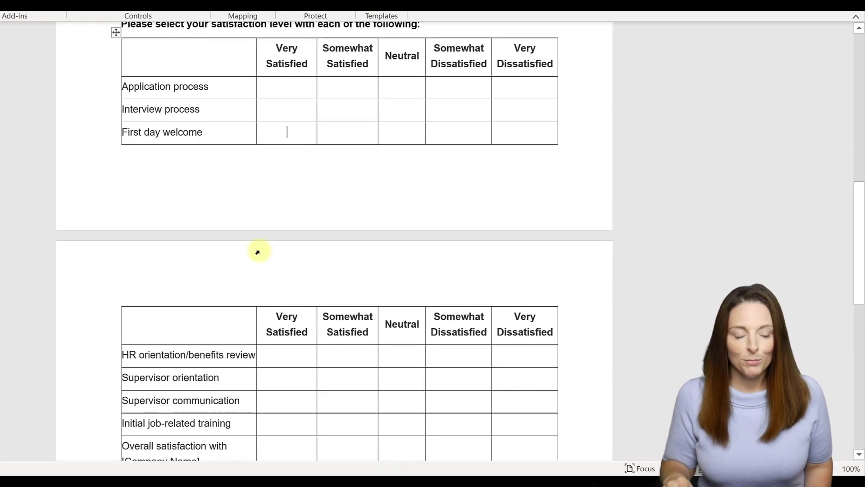
pyautogui.scroll(8, 268, 171)
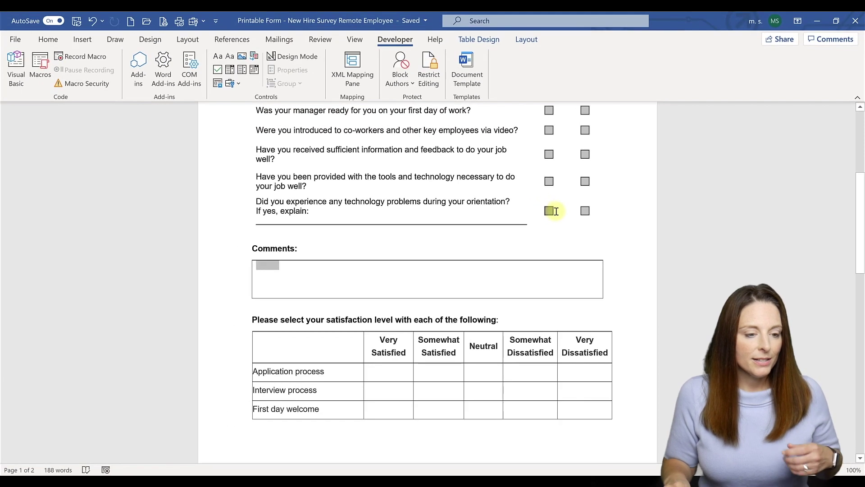
pyautogui.click(550, 211)
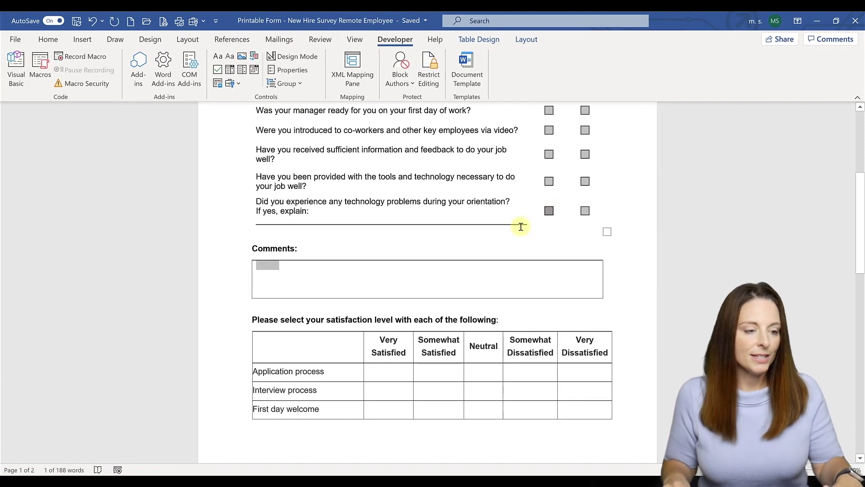
pyautogui.scroll(-2, 496, 230)
pyautogui.moveTo(383, 301); pyautogui.dragTo(585, 355)
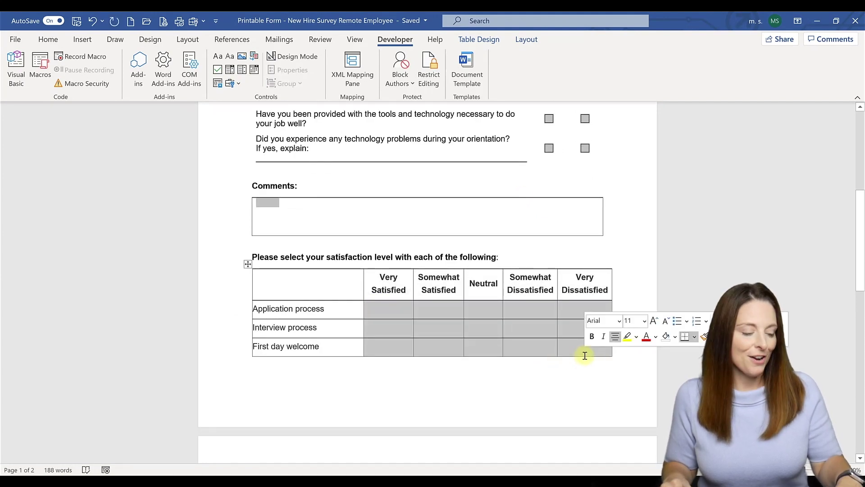
pyautogui.hotkey('ctrl', 'v')
# Paste checkboxes into the rating cells of the table continued on the next page.
pyautogui.scroll(-2, 463, 353)
pyautogui.scroll(-4, 461, 354)
pyautogui.moveTo(388, 335); pyautogui.dragTo(605, 424)
pyautogui.hotkey('ctrl', 'v')
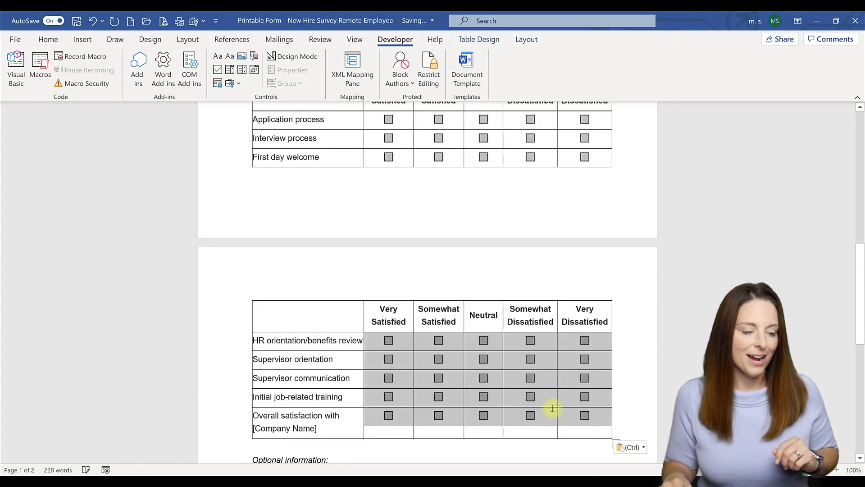
pyautogui.scroll(-3, 552, 408)
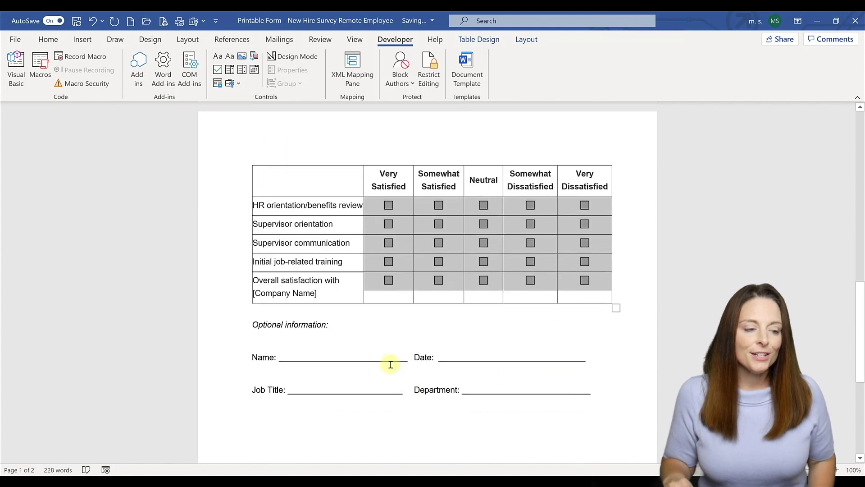
# Insert a blank line above the Name: line and move onto it.
pyautogui.click(305, 358)
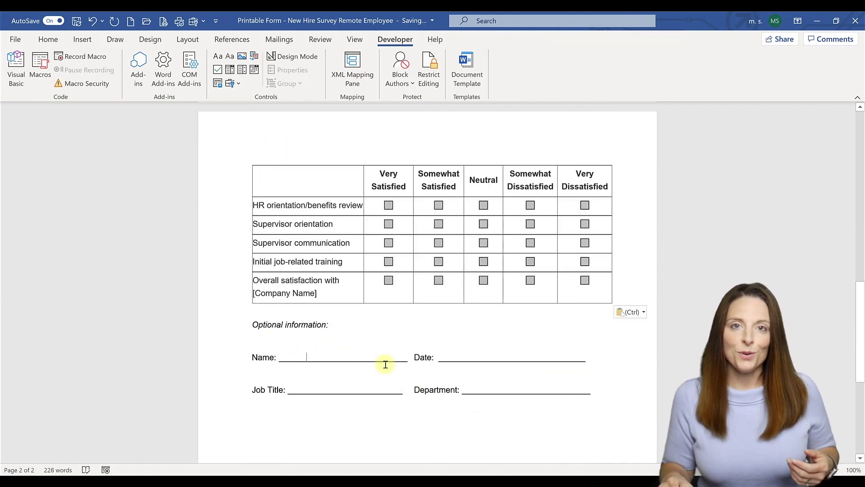
pyautogui.write('sdf')
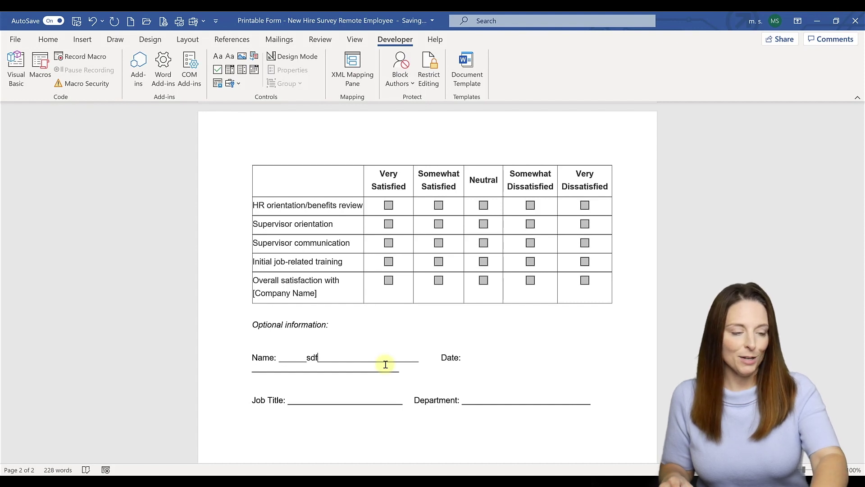
pyautogui.press('BackSpace')
pyautogui.press('BackSpace')
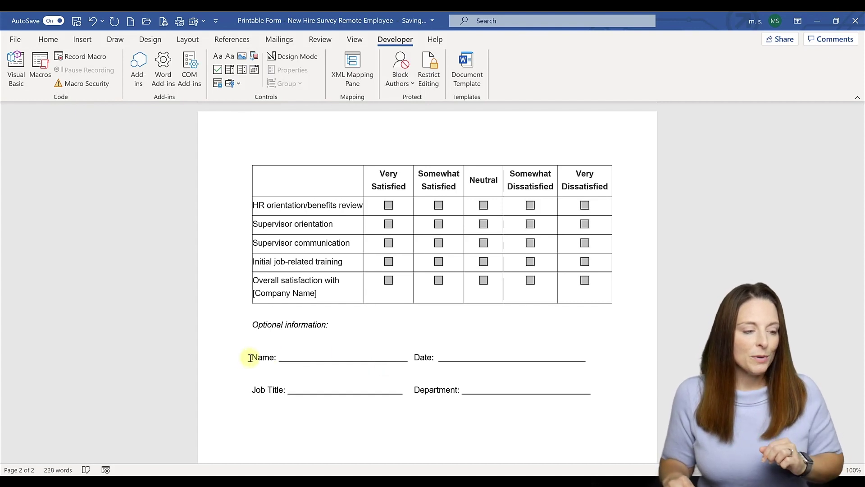
pyautogui.click(249, 356)
pyautogui.press('Return')
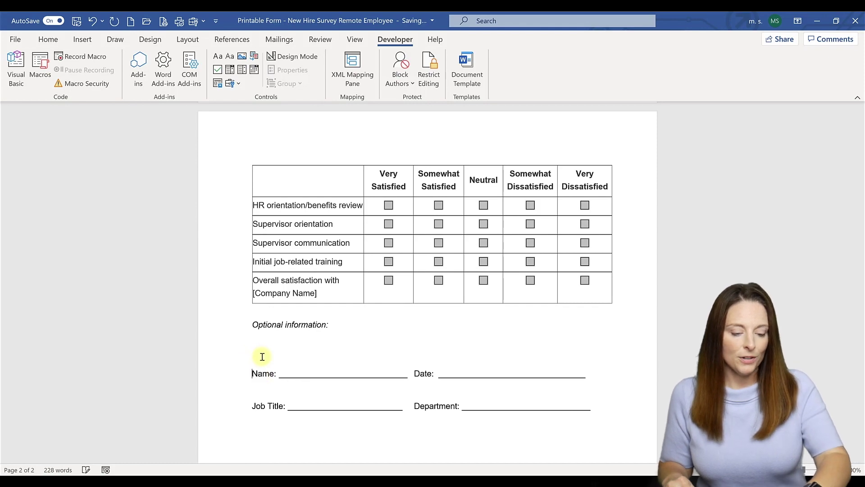
pyautogui.press('Up')
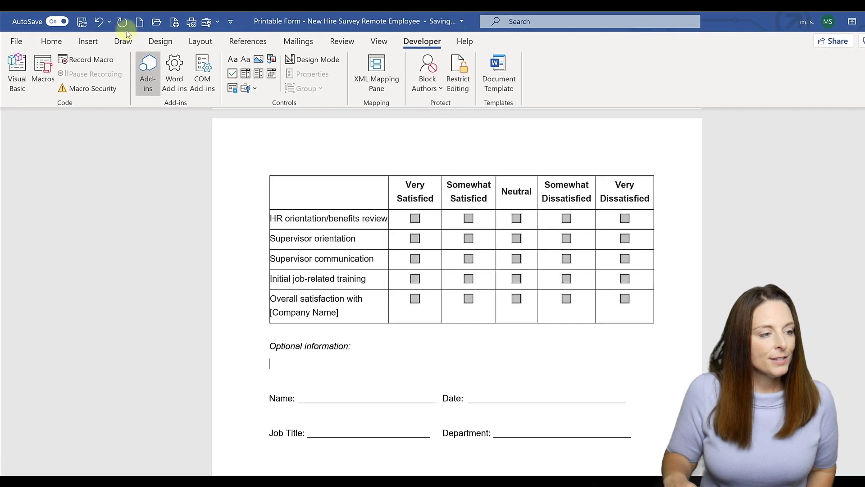
# Insert a 3x1 table, widen the first column, narrow the middle one, and type 'Name: Date:' below.
pyautogui.click(88, 41)
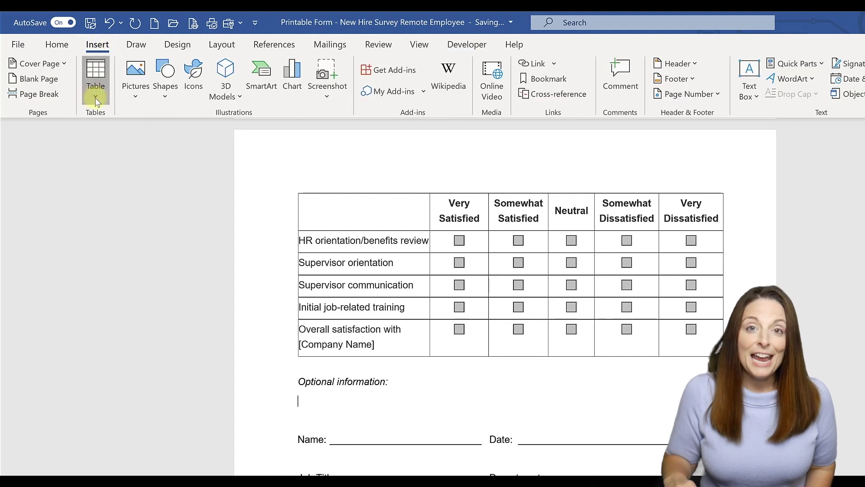
pyautogui.click(96, 97)
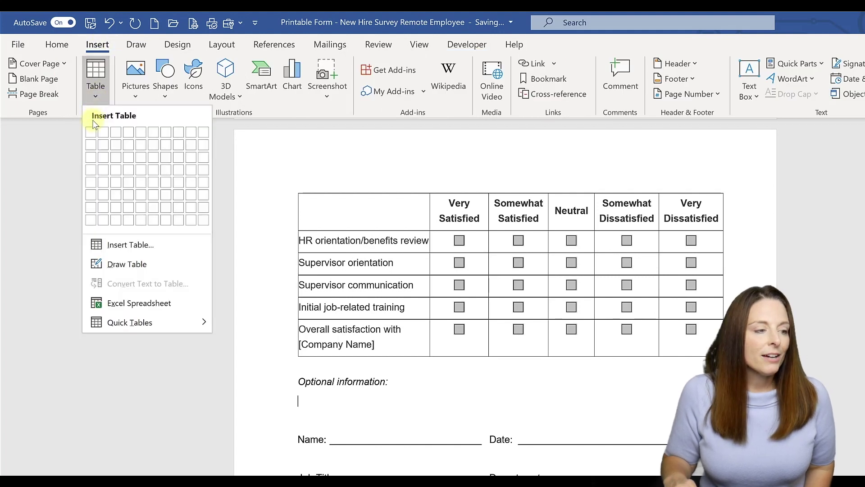
pyautogui.click(118, 133)
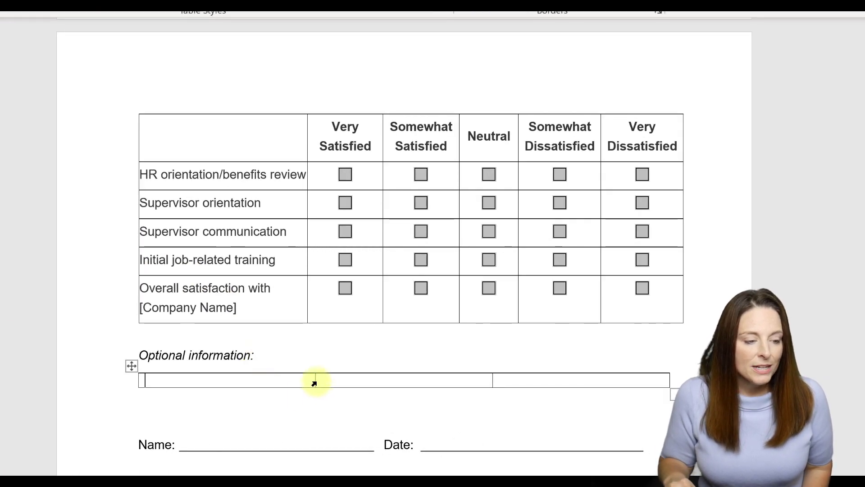
pyautogui.moveTo(315, 381); pyautogui.dragTo(368, 381)
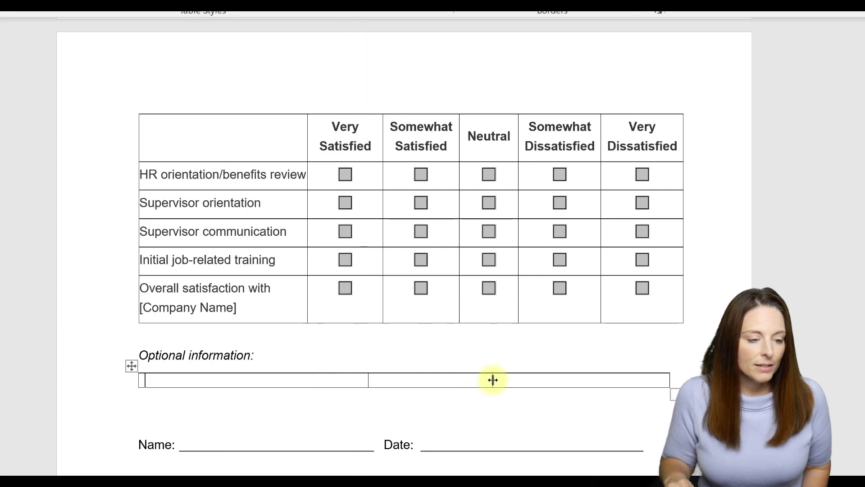
pyautogui.moveTo(492, 380); pyautogui.dragTo(422, 375)
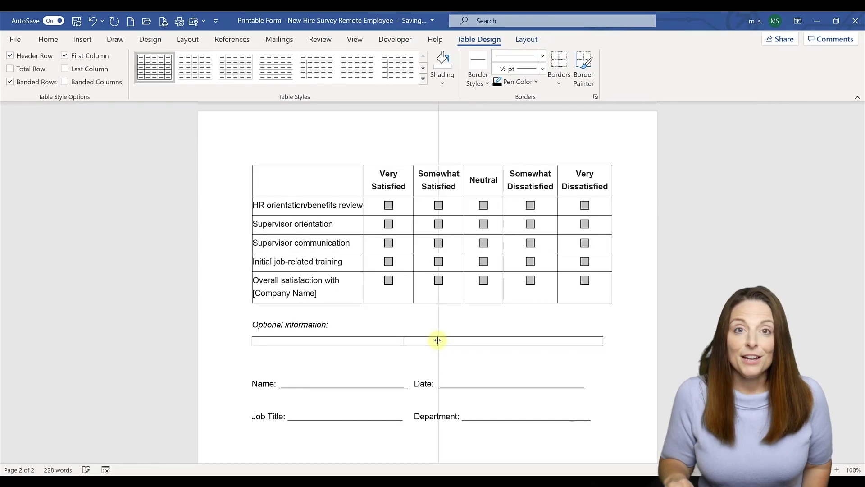
pyautogui.moveTo(437, 339); pyautogui.dragTo(437, 340)
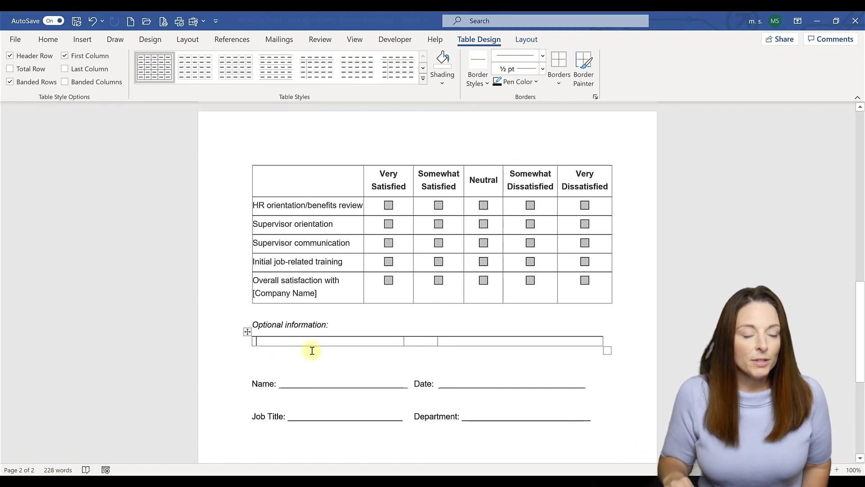
pyautogui.click(394, 352)
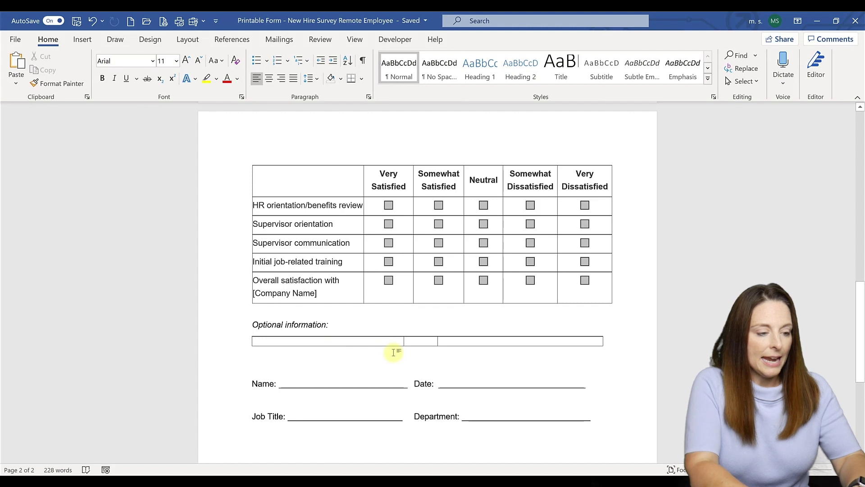
pyautogui.write('Name: ')
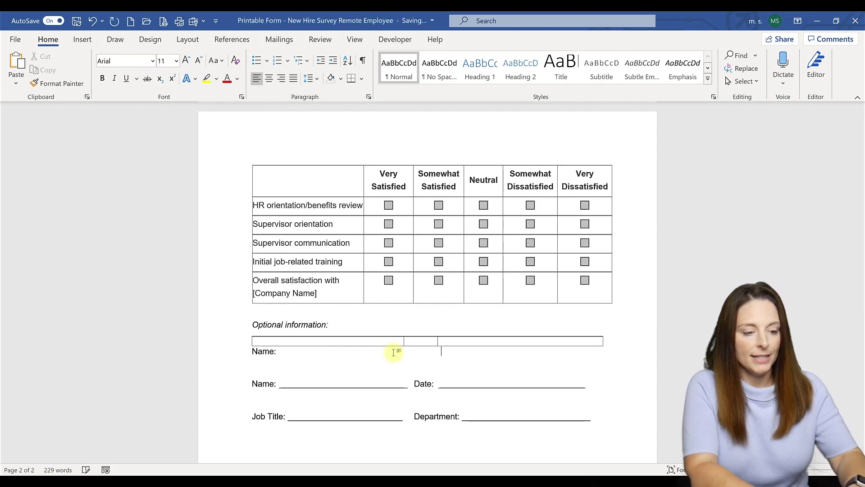
pyautogui.write('Date:')
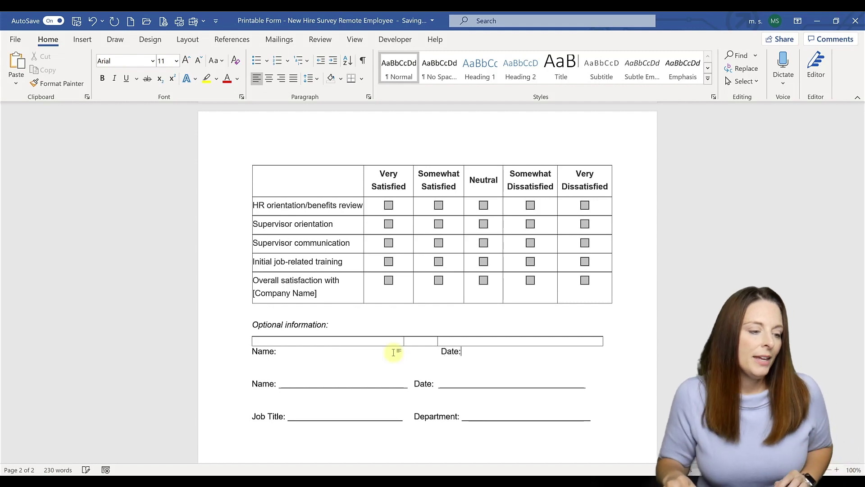
# Remove all borders from the one-row Name/Date table.
pyautogui.click(248, 332)
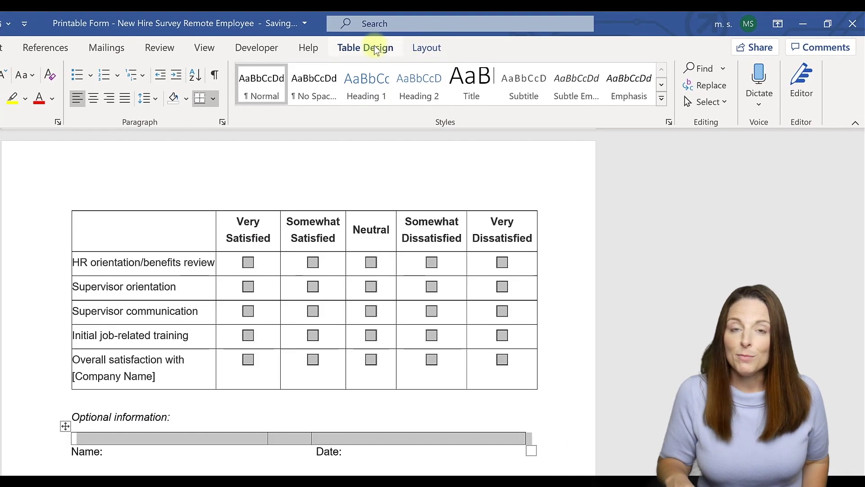
pyautogui.click(367, 47)
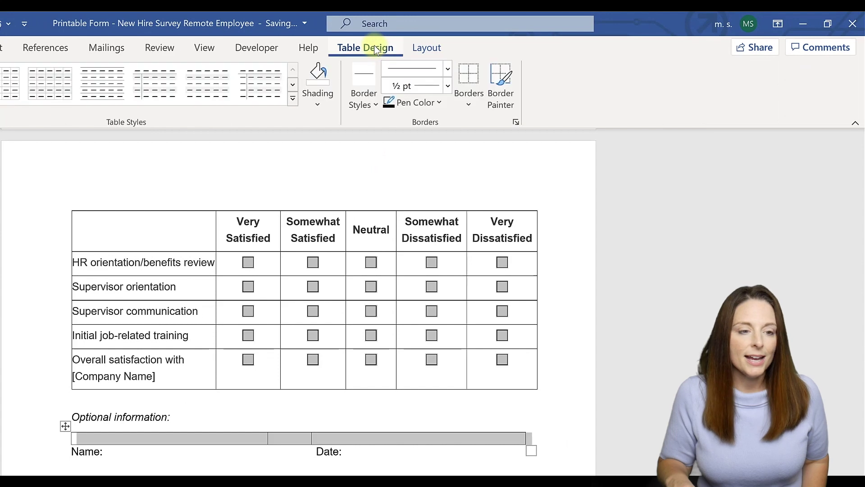
pyautogui.click(470, 104)
pyautogui.click(497, 209)
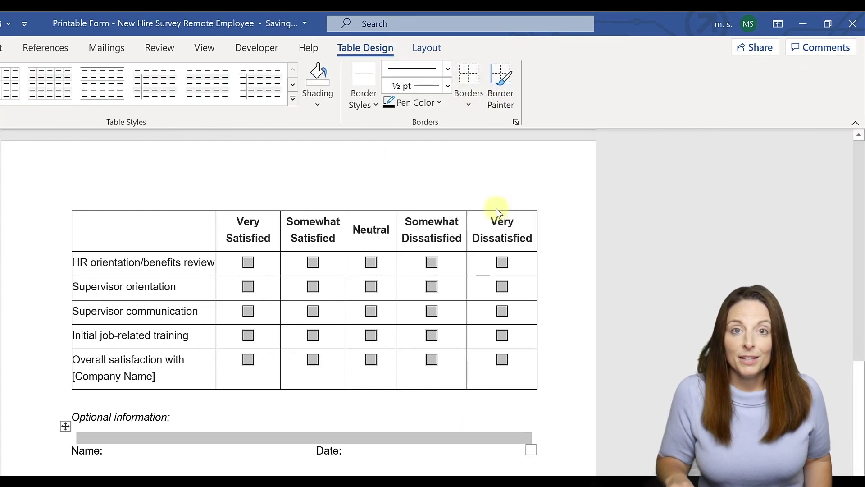
# Add a bottom border to the row, then remove it from the middle cell, leaving two signature lines.
pyautogui.click(472, 101)
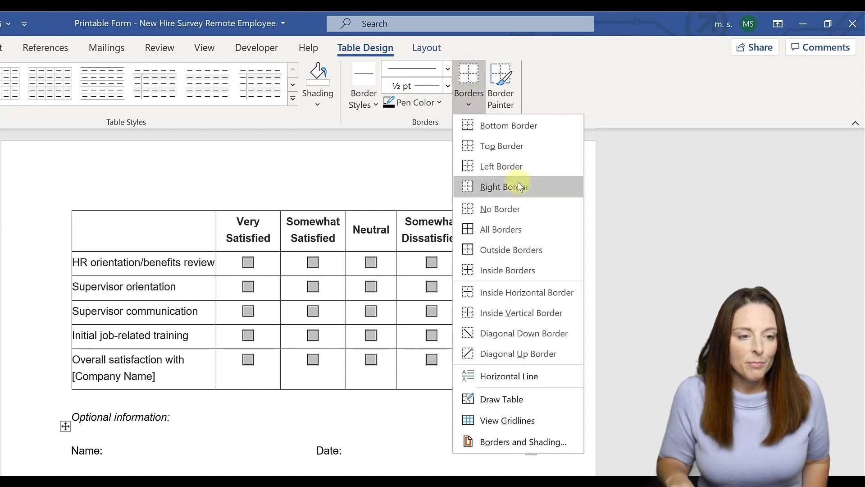
pyautogui.click(523, 126)
pyautogui.click(284, 439)
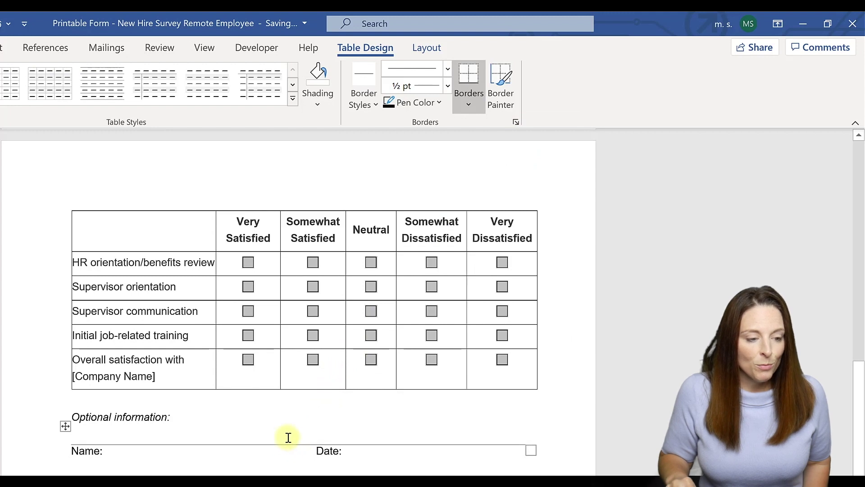
pyautogui.moveTo(318, 437); pyautogui.dragTo(295, 434)
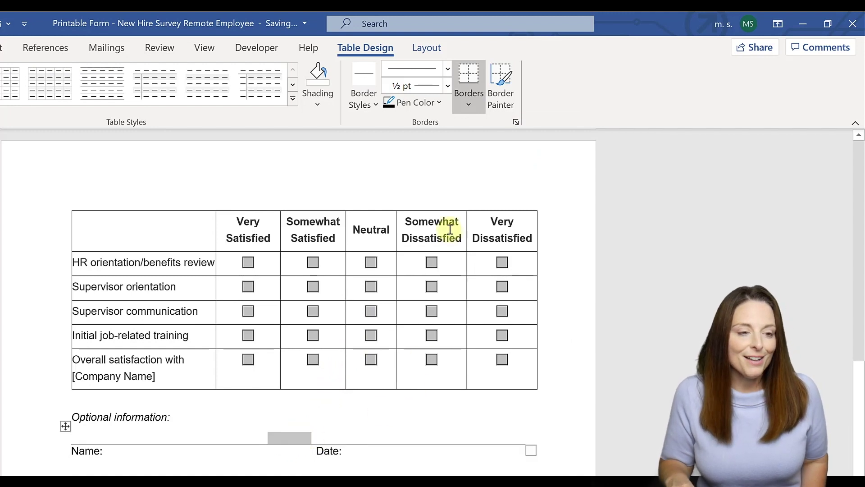
pyautogui.click(469, 106)
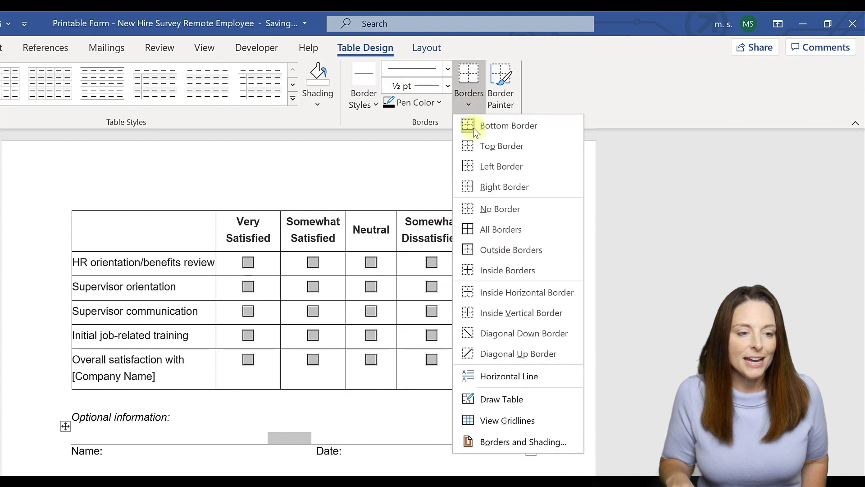
pyautogui.click(503, 208)
pyautogui.click(289, 466)
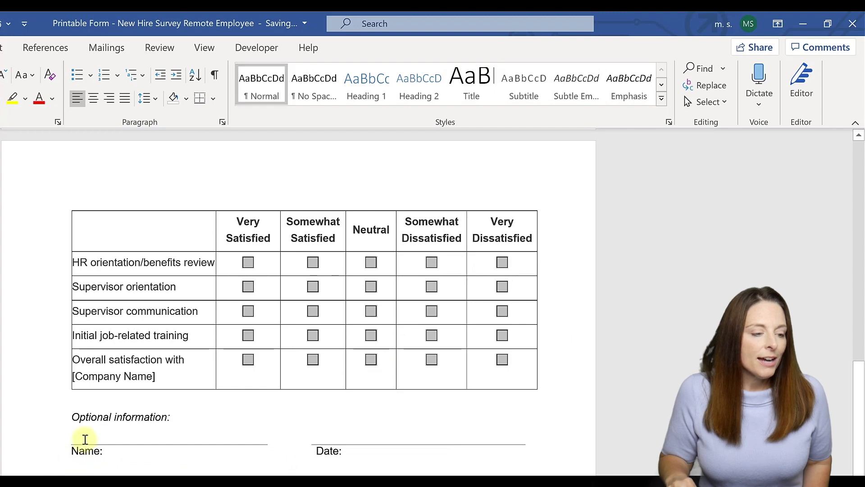
pyautogui.click(131, 433)
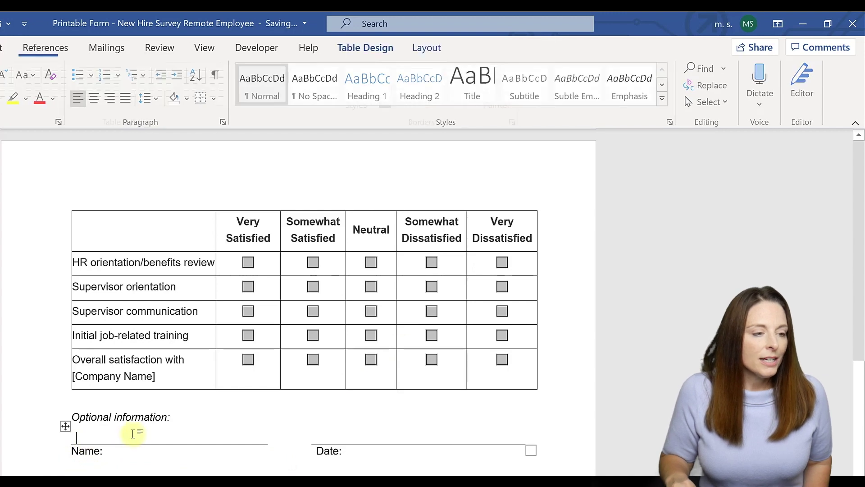
# Insert legacy Text Form Fields on the Name and Date lines.
pyautogui.click(258, 46)
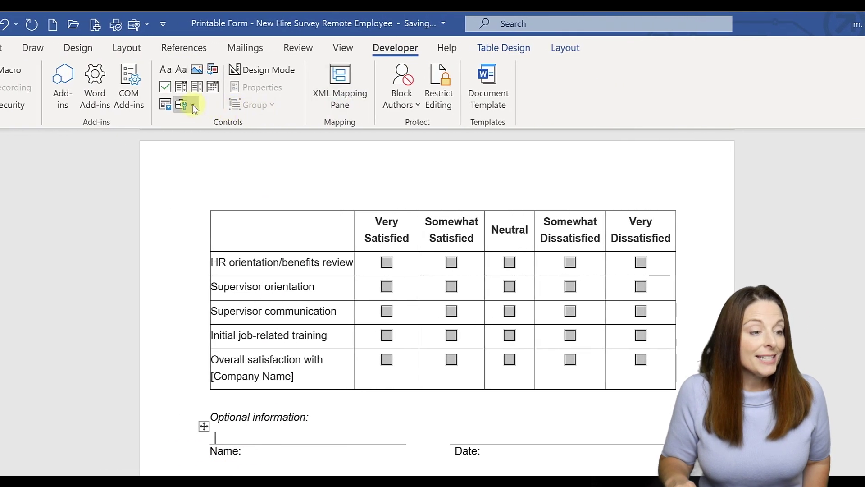
pyautogui.click(193, 105)
pyautogui.click(180, 143)
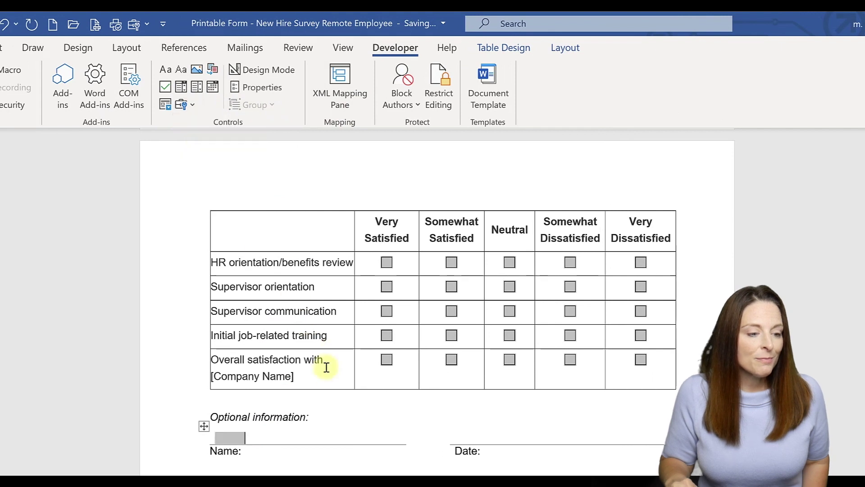
pyautogui.click(457, 437)
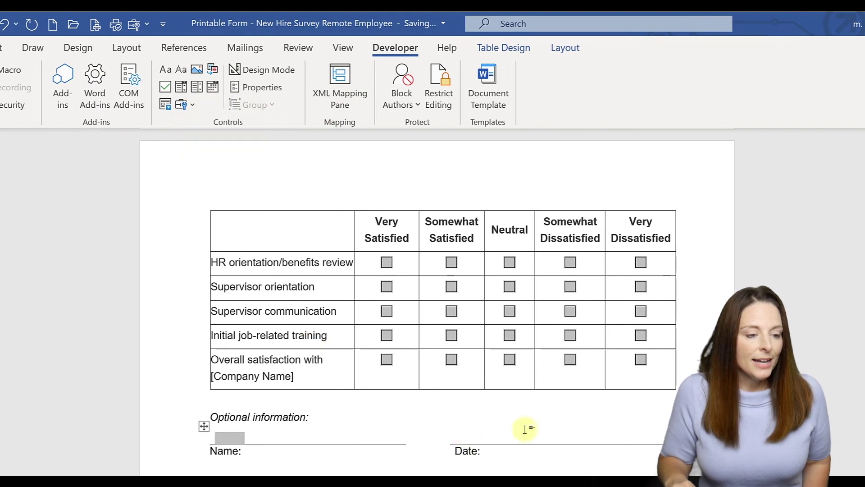
pyautogui.click(187, 108)
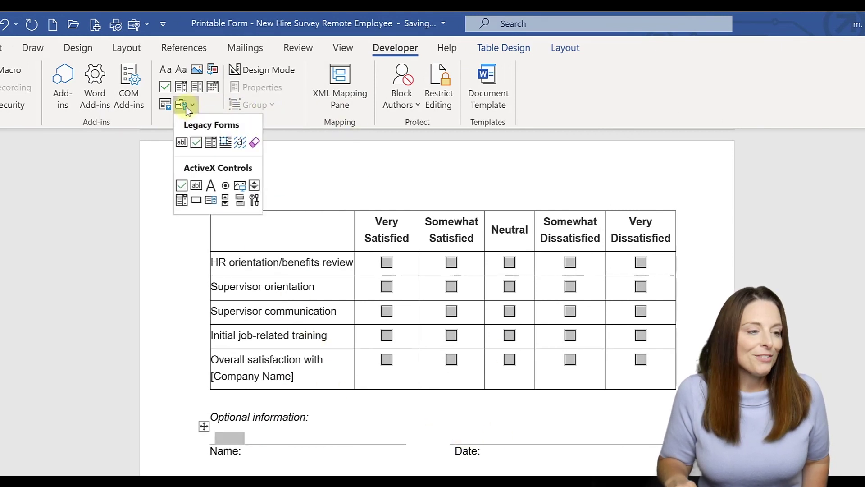
pyautogui.click(181, 143)
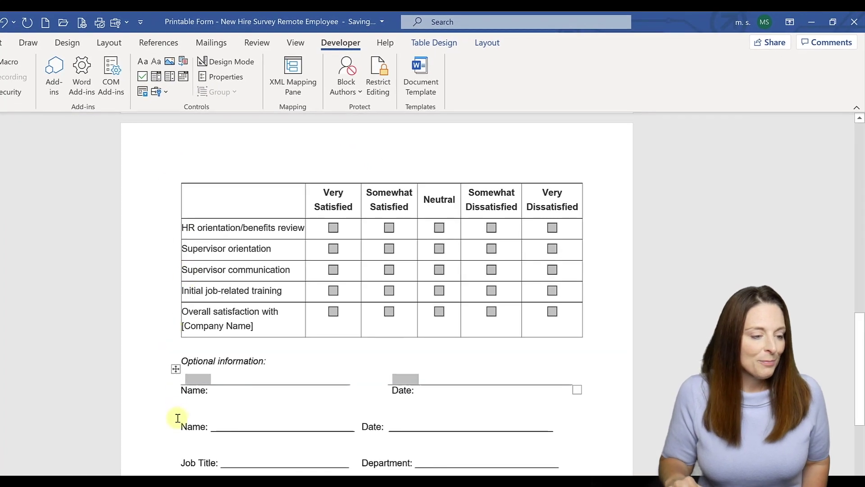
# Duplicate the Name/Date row below and relabel it 'Job Title' and 'Department'.
pyautogui.moveTo(154, 388); pyautogui.dragTo(542, 406)
pyautogui.hotkey('ctrl', 'c')
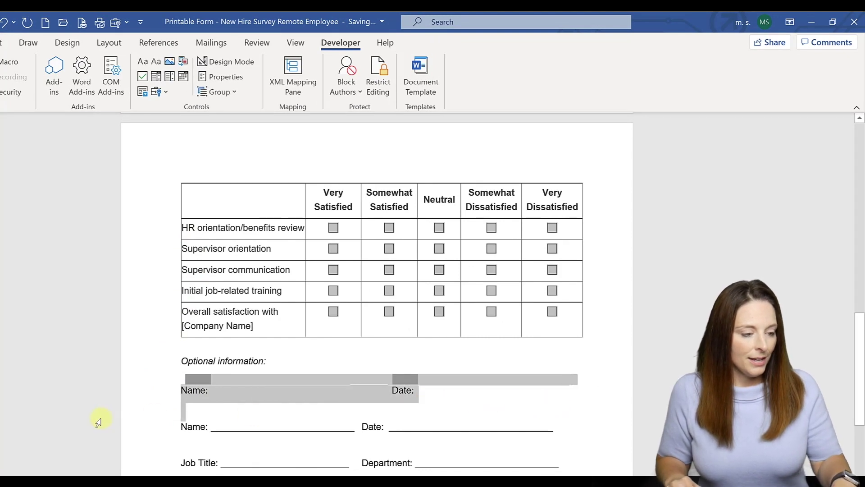
pyautogui.click(193, 413)
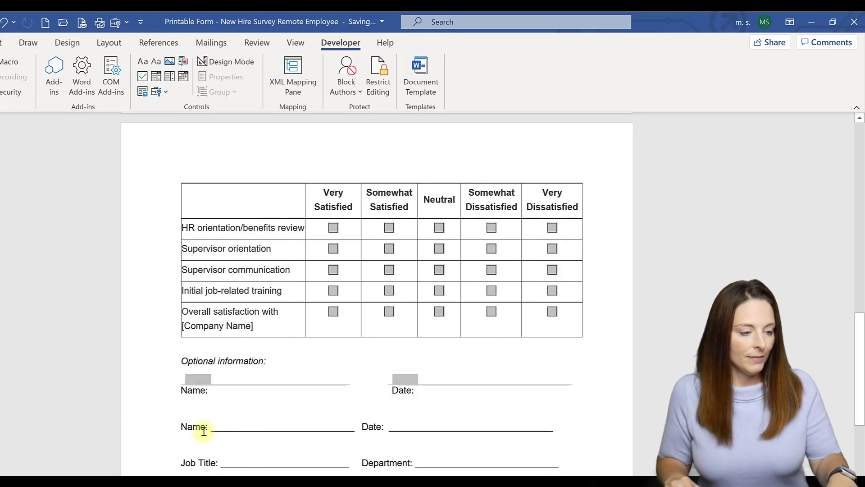
pyautogui.hotkey('ctrl', 'v')
pyautogui.doubleClick(191, 421)
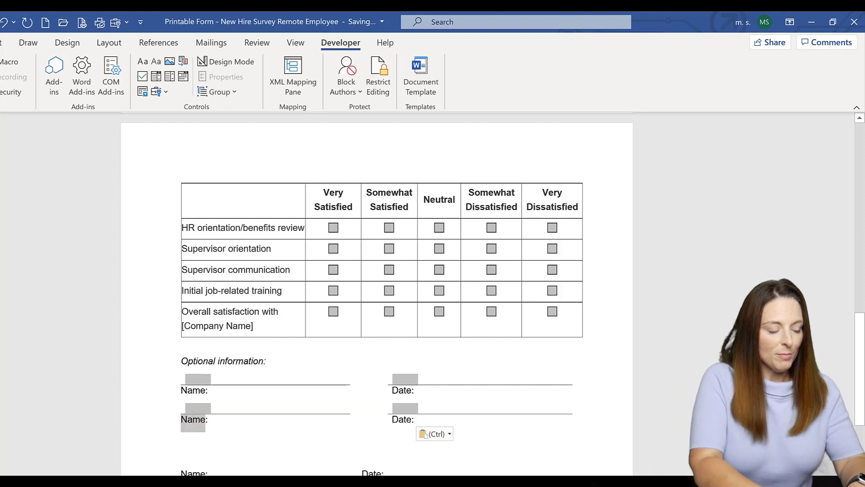
pyautogui.write('Job Title:')
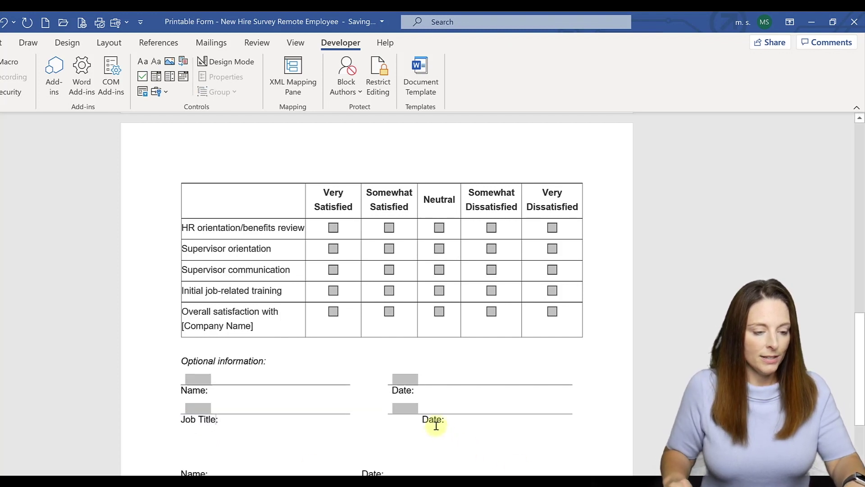
pyautogui.doubleClick(426, 420)
pyautogui.write('Department')
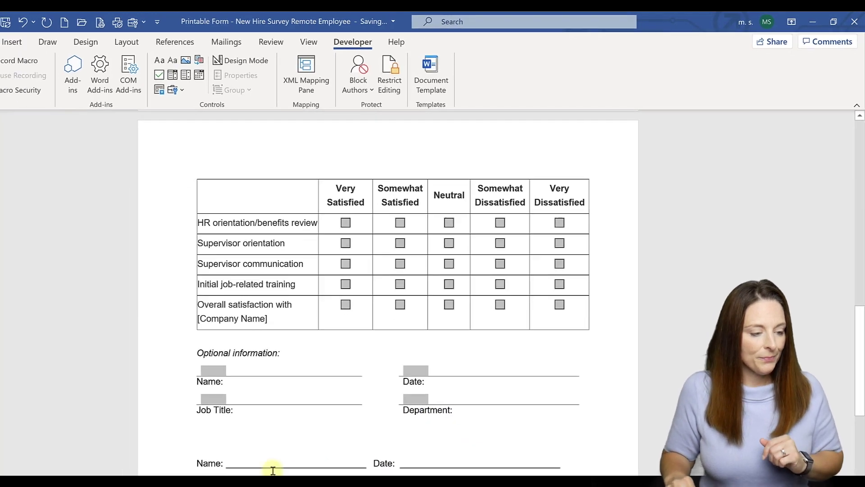
# Delete the old underlined Name, Date, Job Title and Department lines.
pyautogui.moveTo(193, 466); pyautogui.dragTo(291, 486)
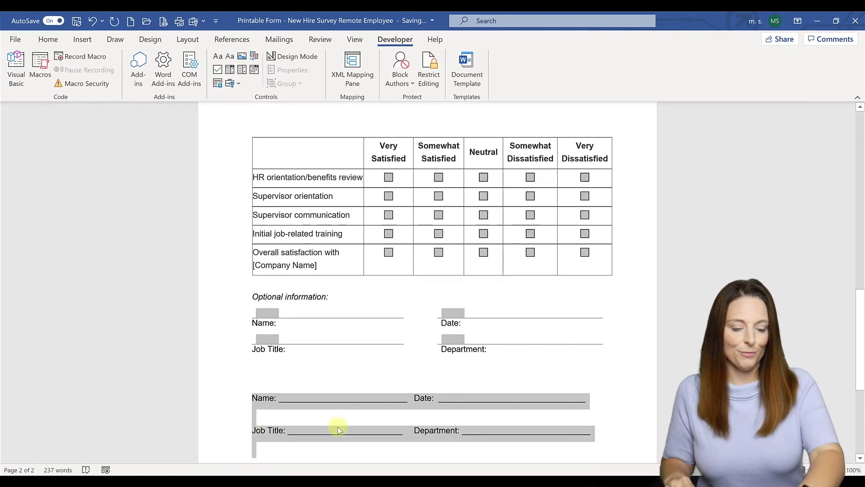
pyautogui.scroll(-1, 339, 428)
pyautogui.press('Delete')
# Turn off Form Field Shading from the Legacy Tools menu.
pyautogui.scroll(2, 362, 367)
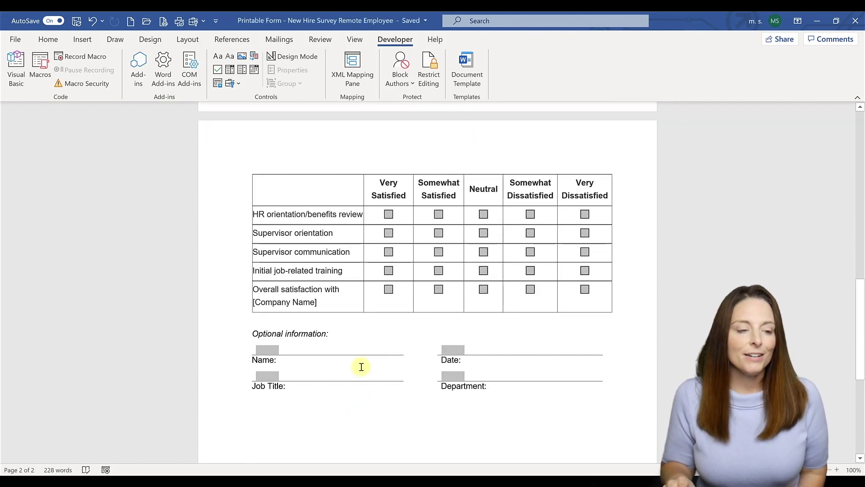
pyautogui.scroll(10, 361, 367)
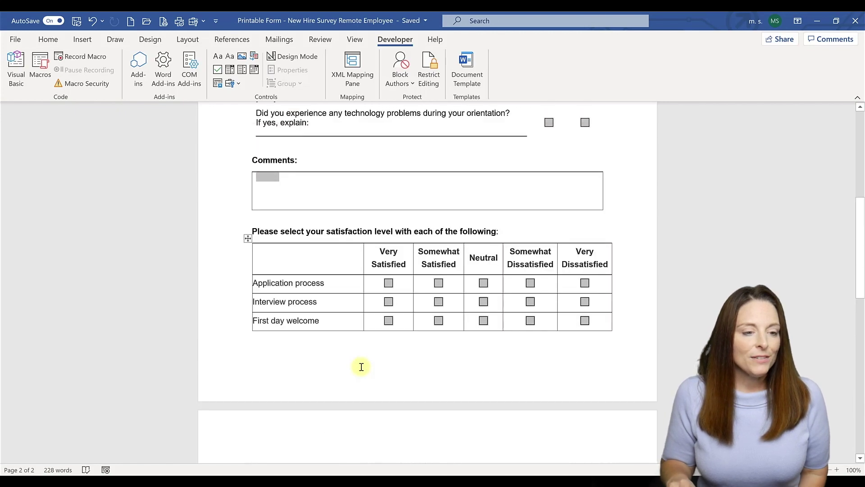
pyautogui.scroll(7, 362, 366)
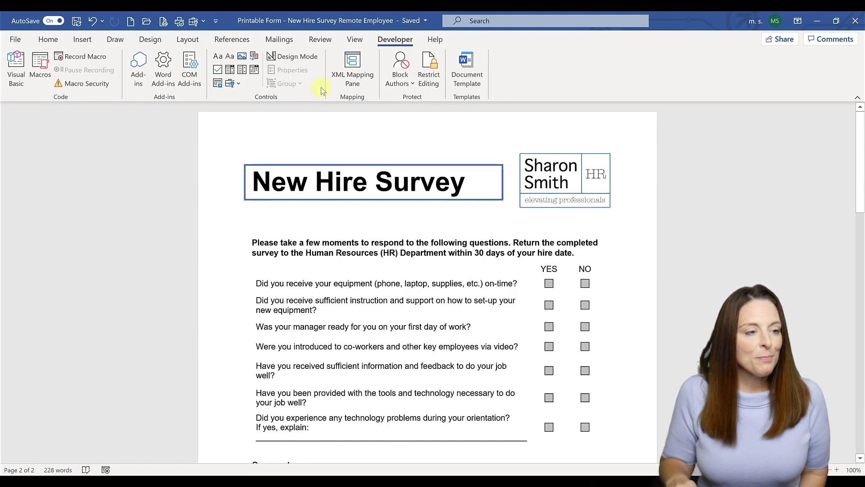
pyautogui.click(237, 83)
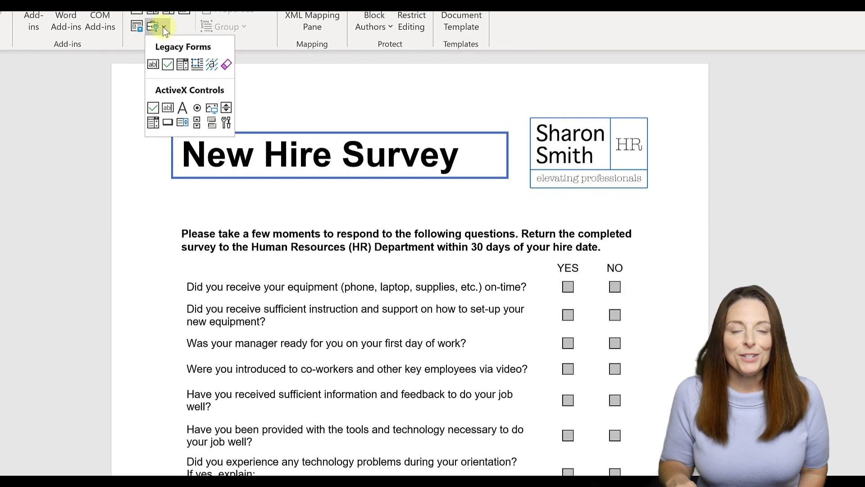
pyautogui.click(210, 67)
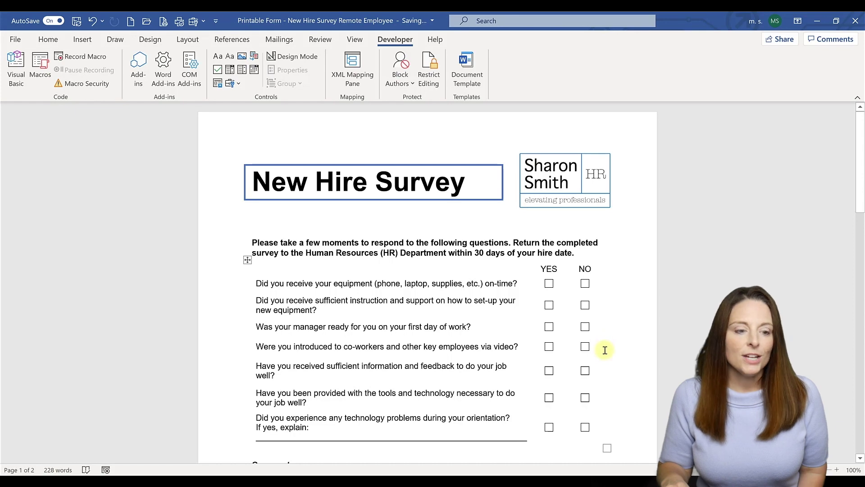
pyautogui.scroll(-5, 605, 350)
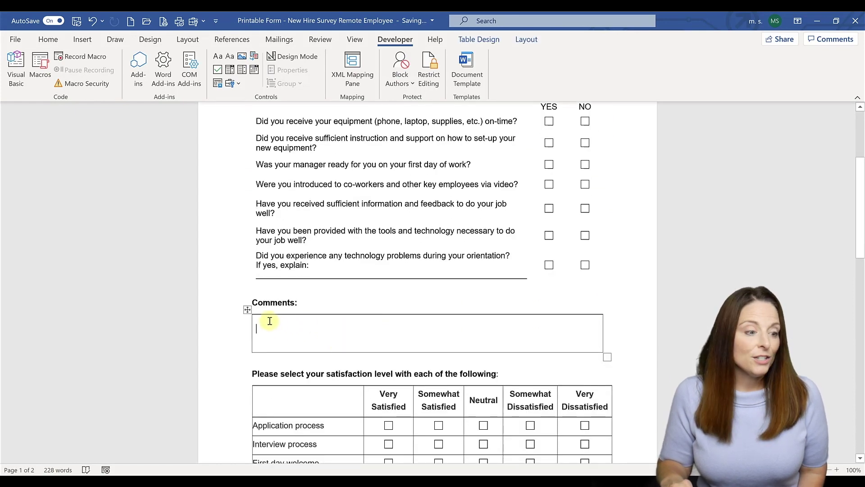
pyautogui.click(295, 328)
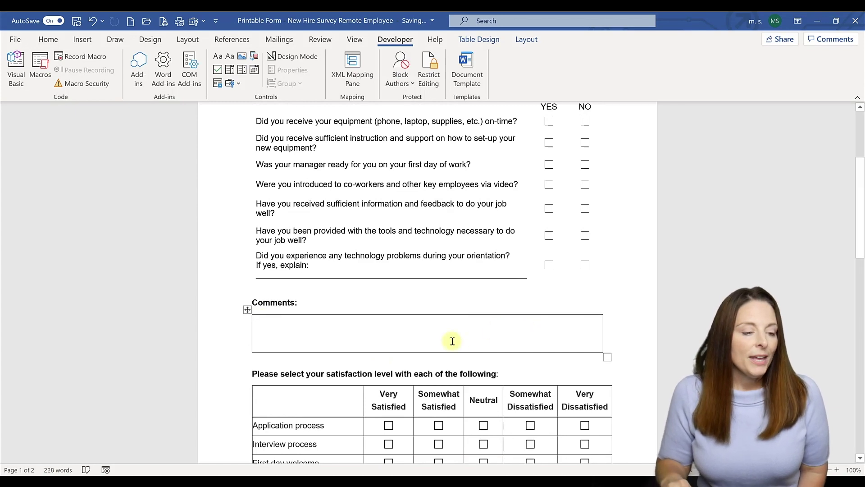
pyautogui.scroll(-7, 453, 341)
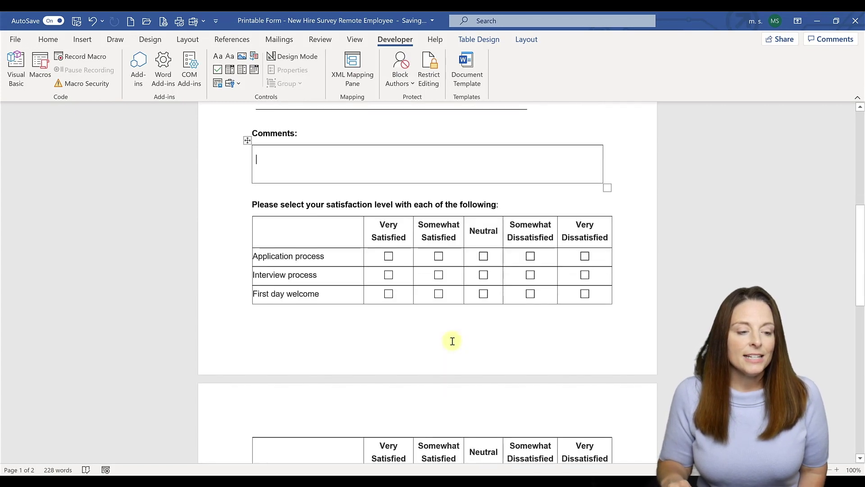
pyautogui.scroll(-5, 452, 342)
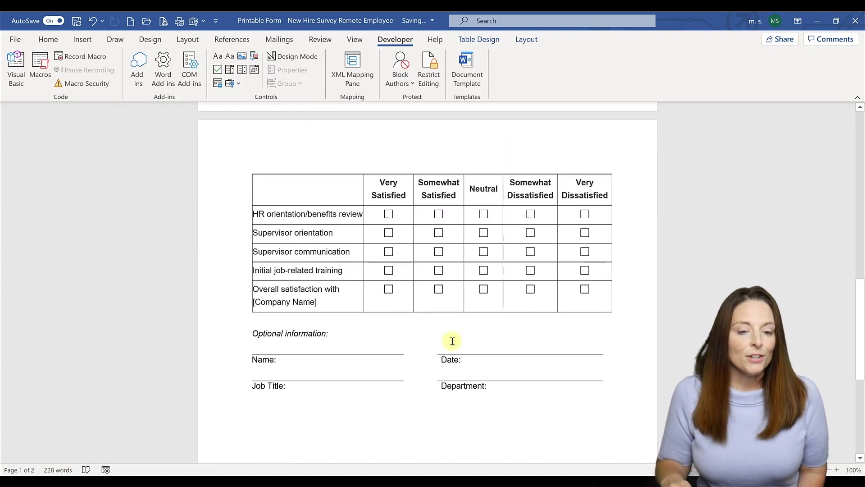
pyautogui.scroll(5, 452, 341)
pyautogui.scroll(15, 452, 341)
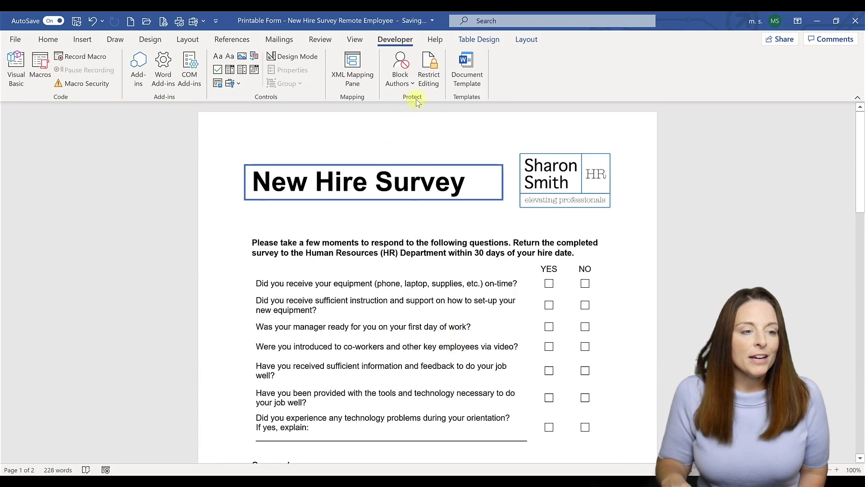
# Restrict editing to Filling in forms and start enforcing protection without a password.
pyautogui.click(426, 75)
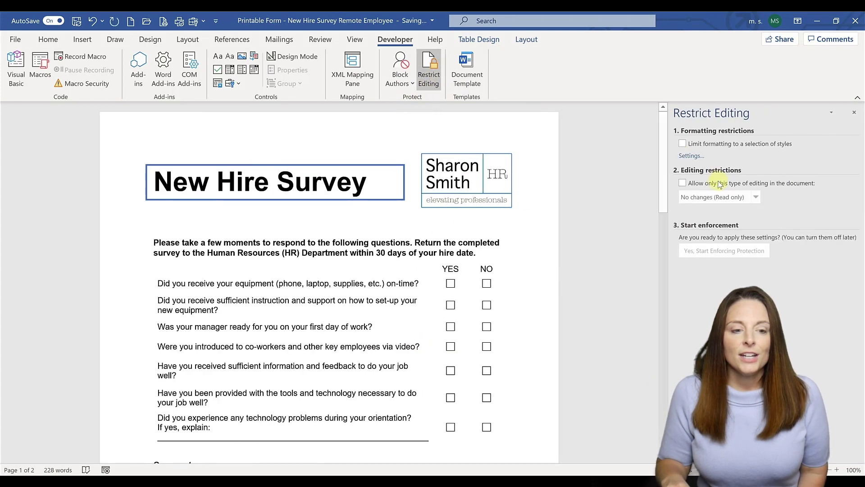
pyautogui.click(683, 183)
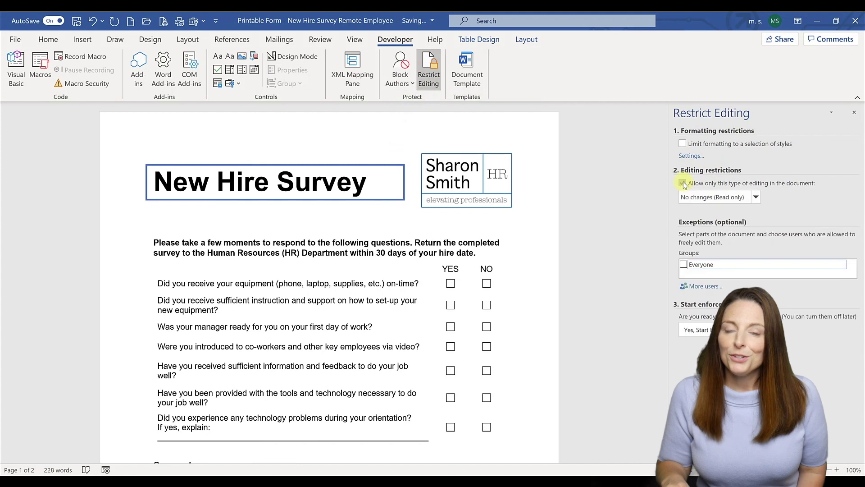
pyautogui.click(756, 197)
pyautogui.click(738, 221)
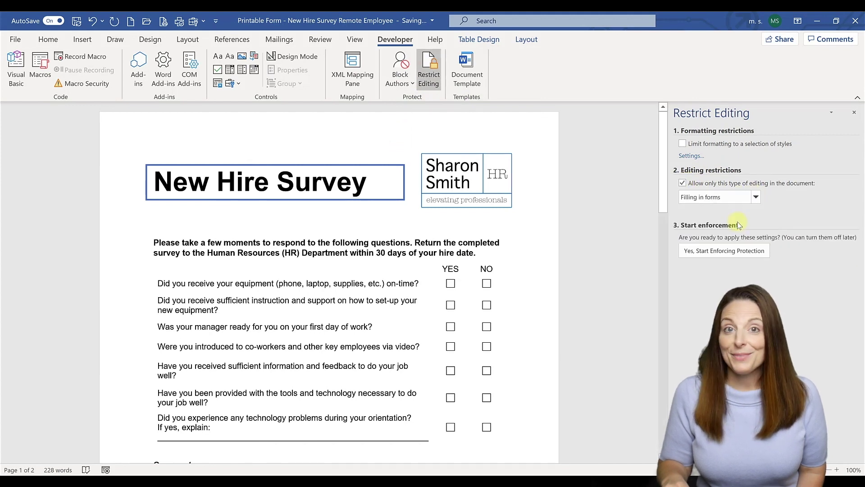
pyautogui.click(721, 251)
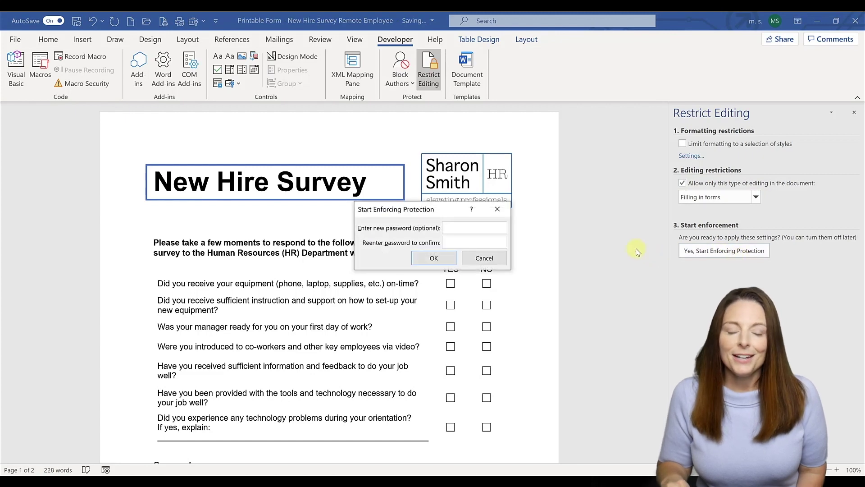
pyautogui.click(434, 259)
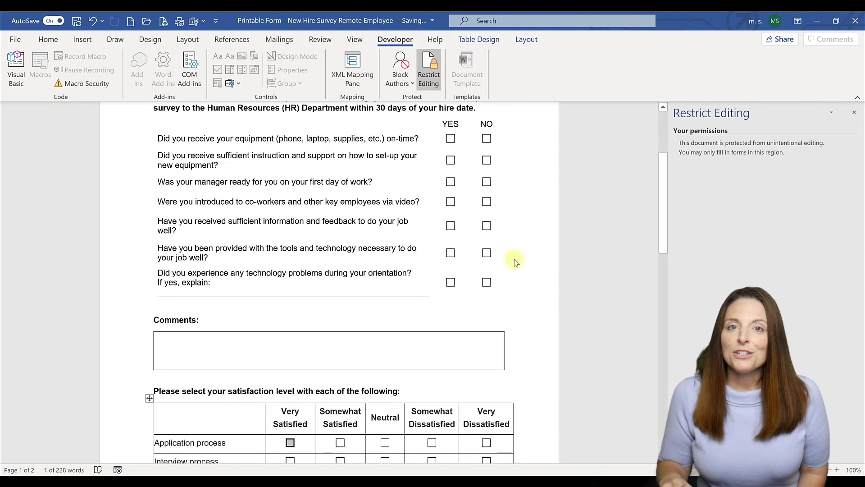